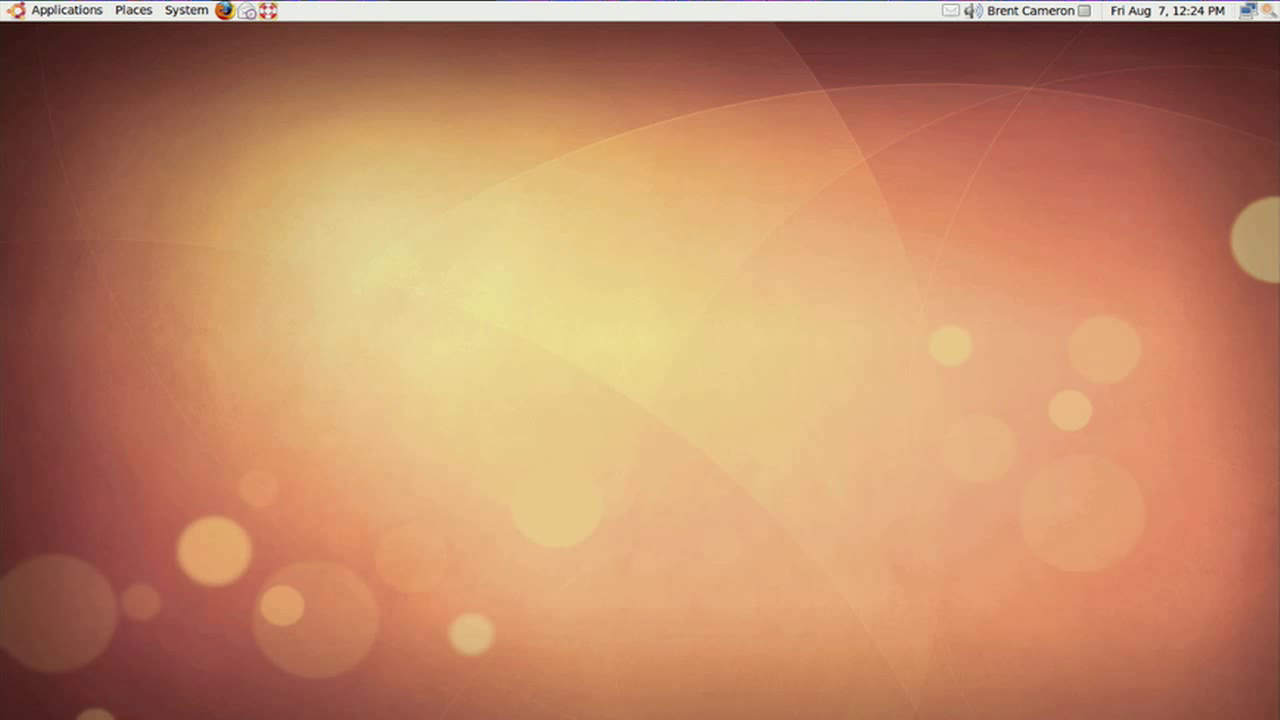
# Browse the Applications menu categories, ending on Graphics with F-Spot, GIMP, QCaD and XSane.
pyautogui.click(62, 14)
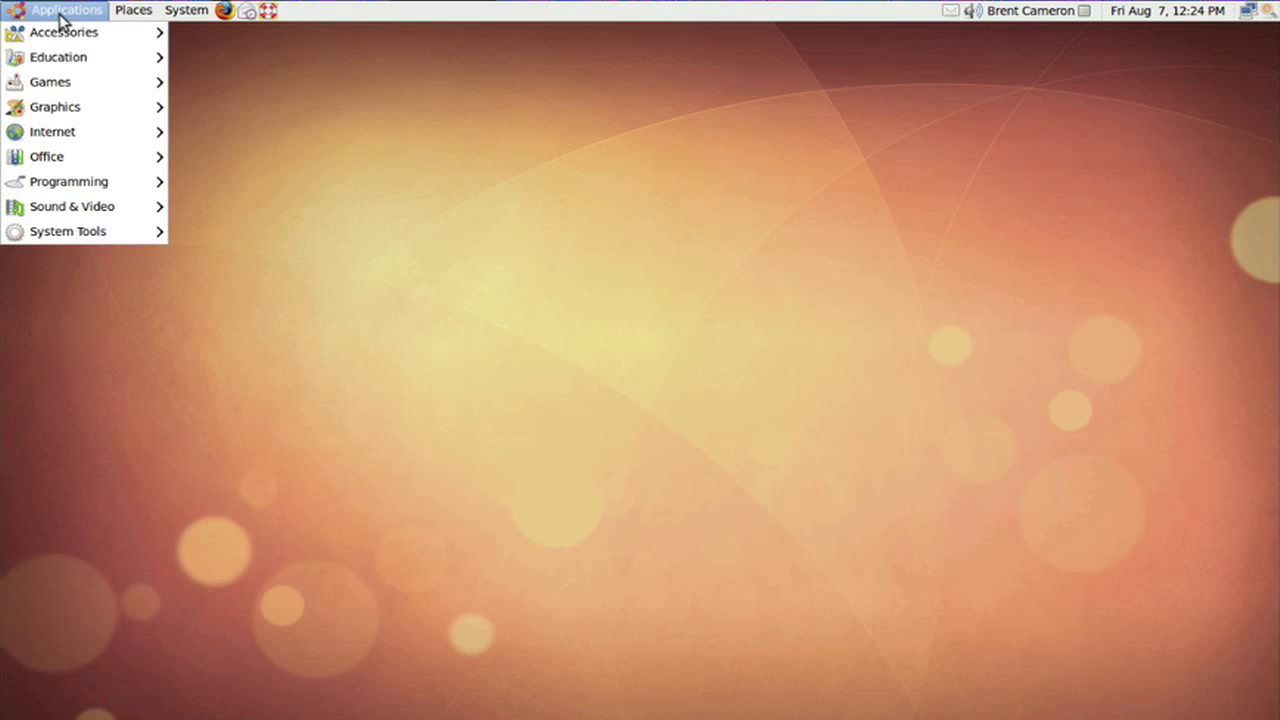
pyautogui.moveTo(62, 37)
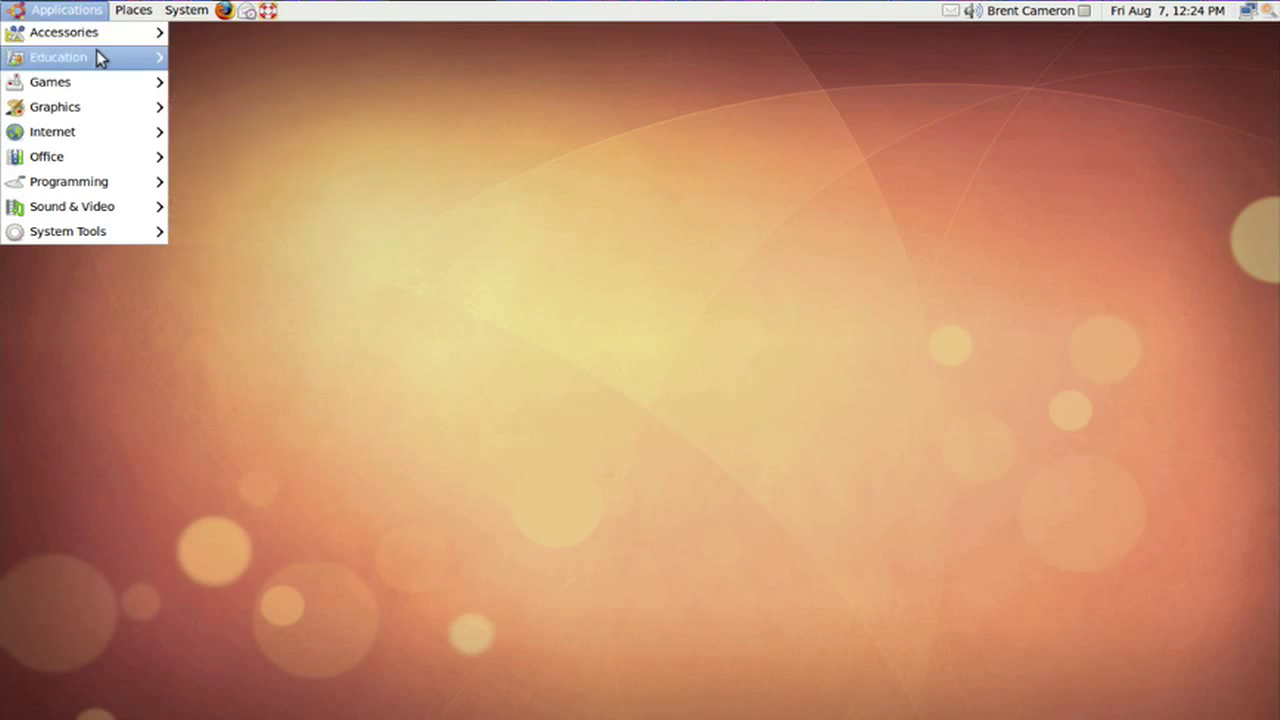
pyautogui.moveTo(117, 84)
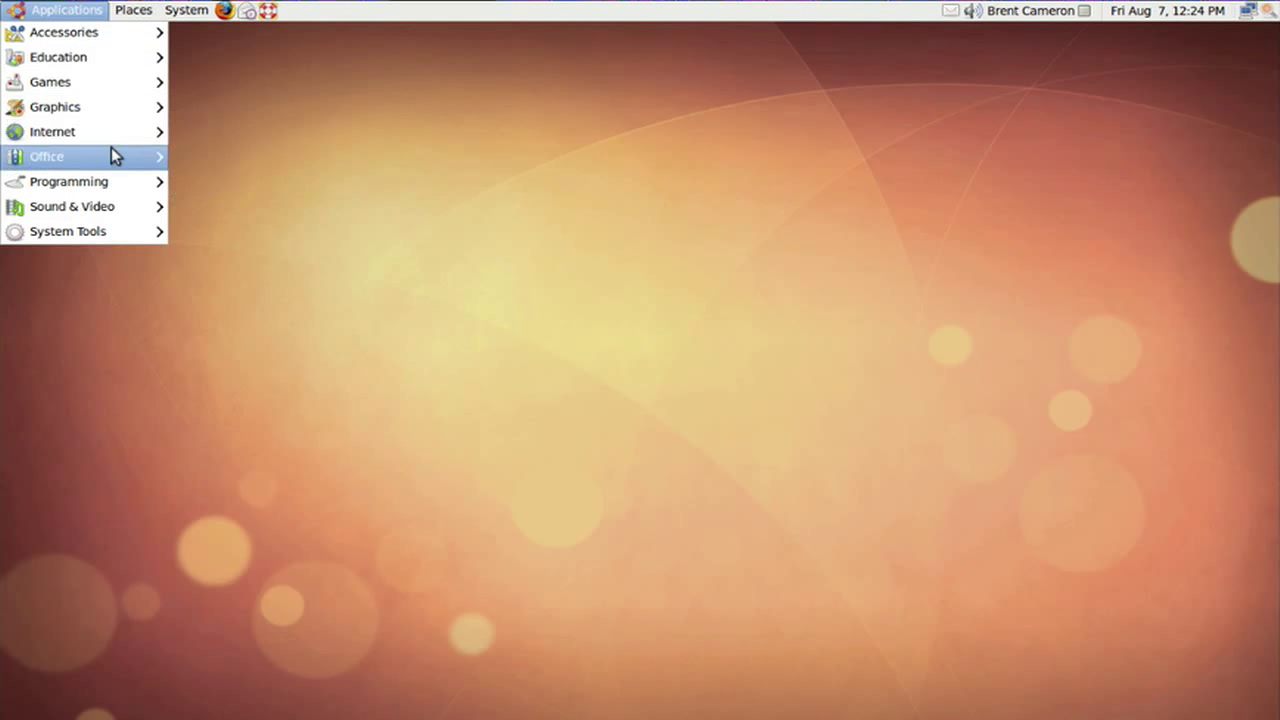
pyautogui.moveTo(113, 155)
pyautogui.moveTo(120, 122)
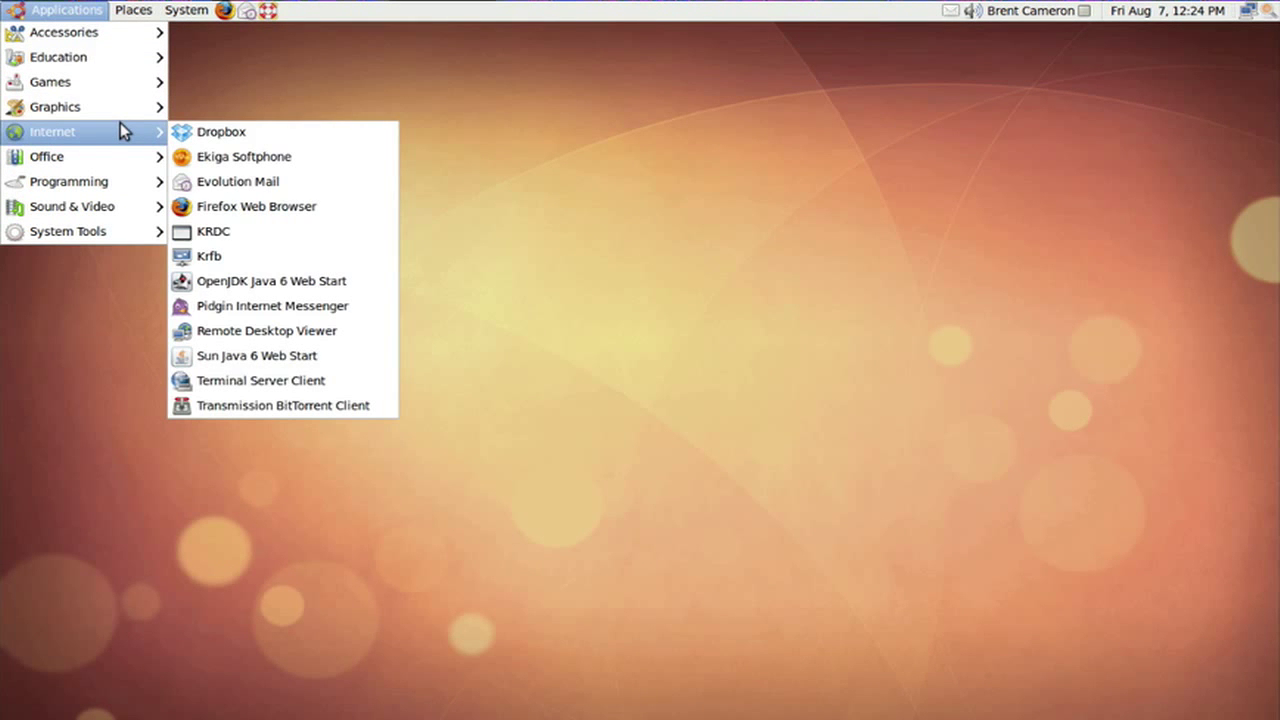
pyautogui.moveTo(190, 12)
pyautogui.moveTo(212, 42)
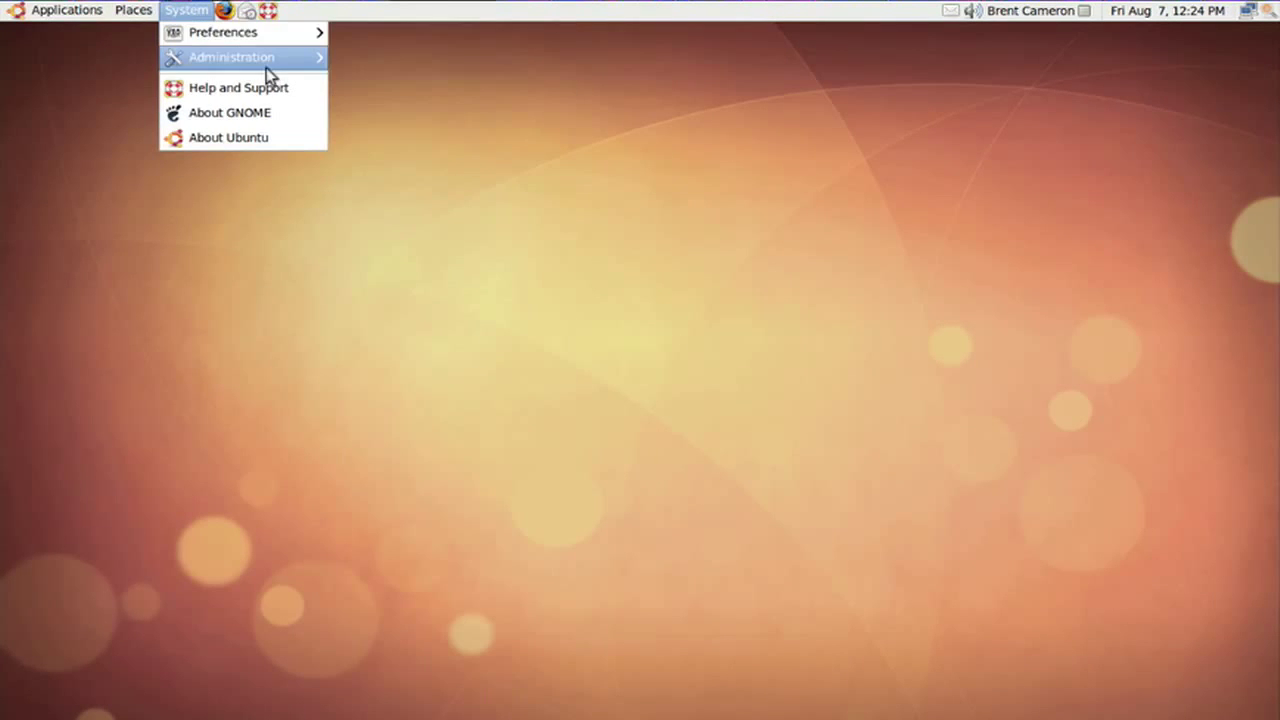
pyautogui.moveTo(133, 10)
pyautogui.moveTo(80, 12)
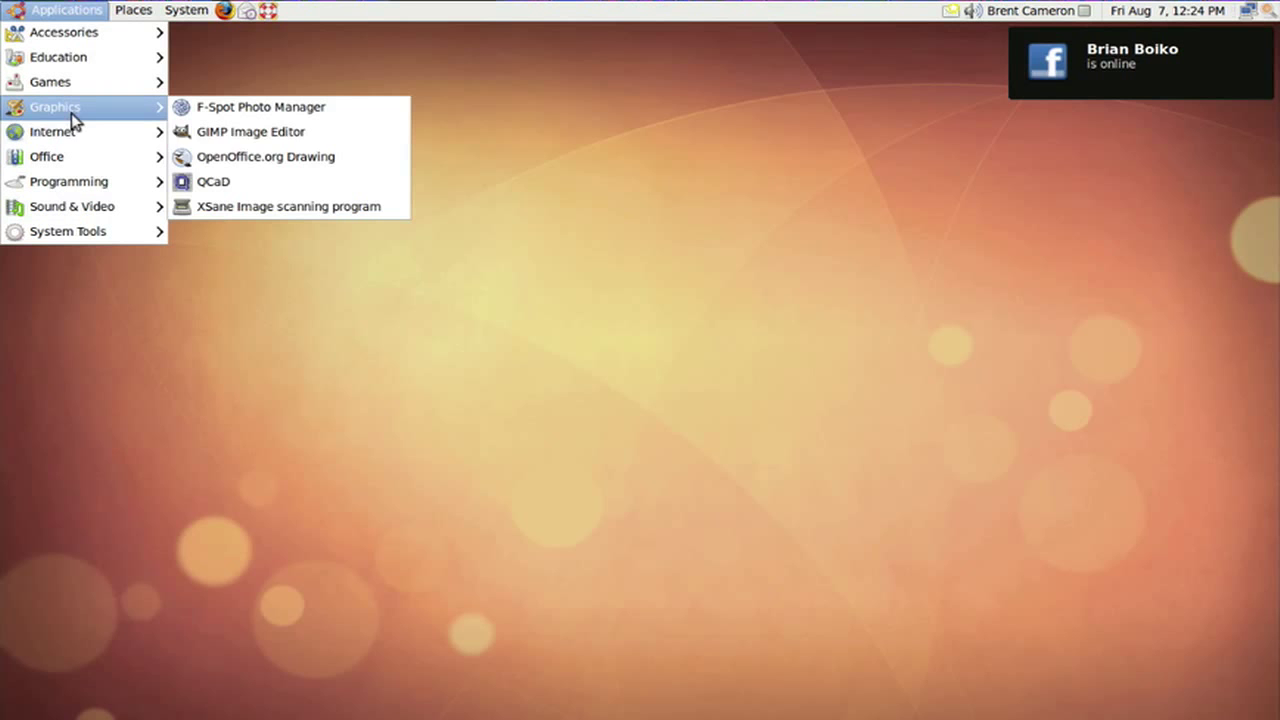
# Launch Pidgin Internet Messenger from the Applications menu's Internet category.
pyautogui.moveTo(73, 133)
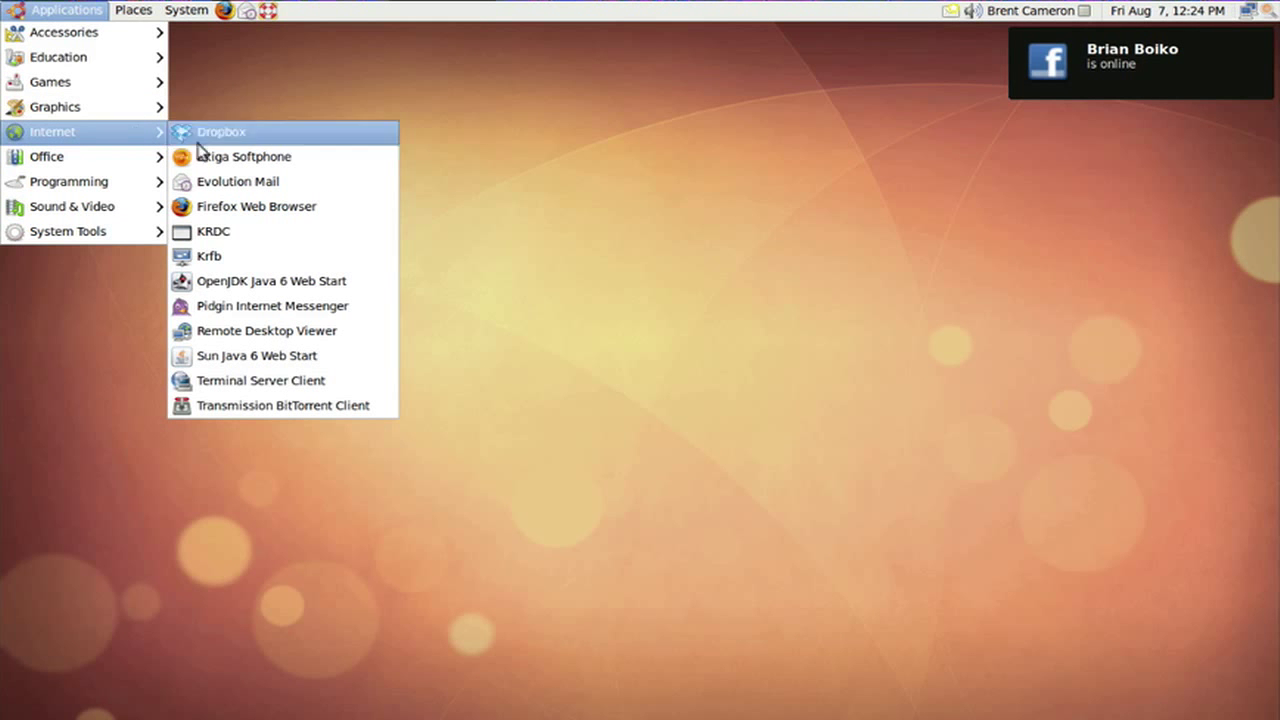
pyautogui.click(222, 310)
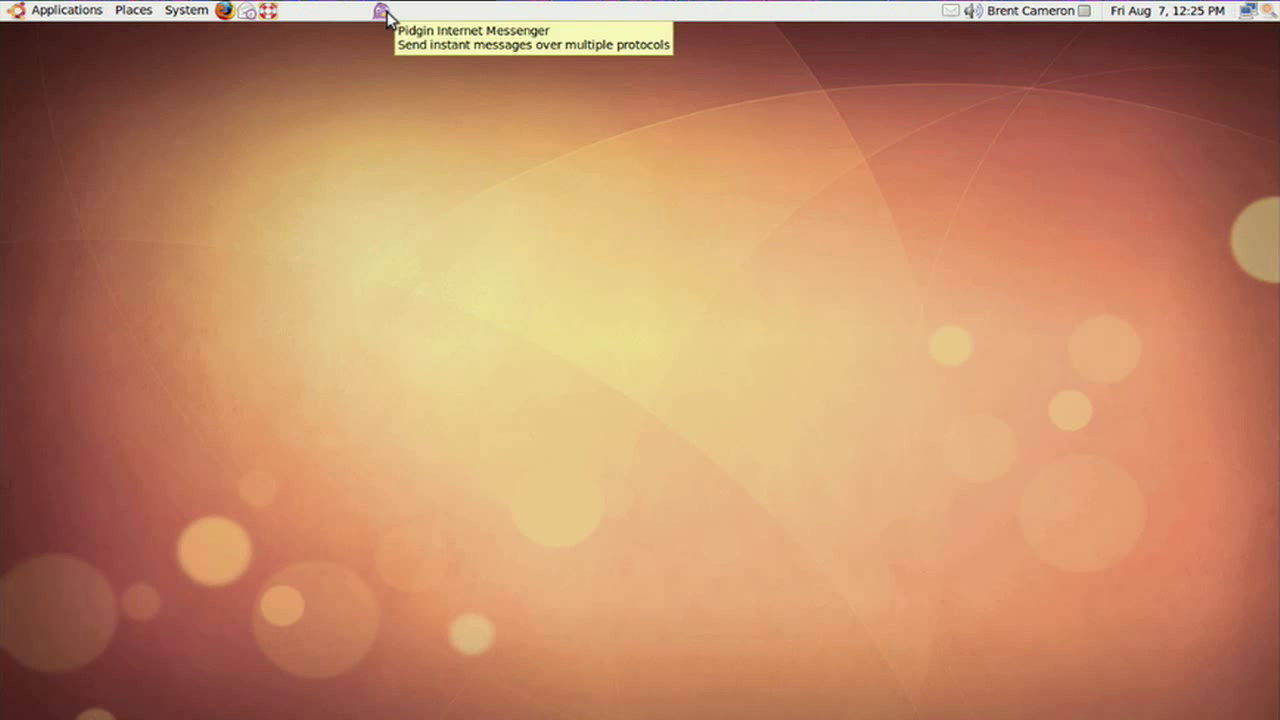
# Show the Pidgin Buddy List of Facebook contacts and move it to the screen's left side.
pyautogui.click(385, 12)
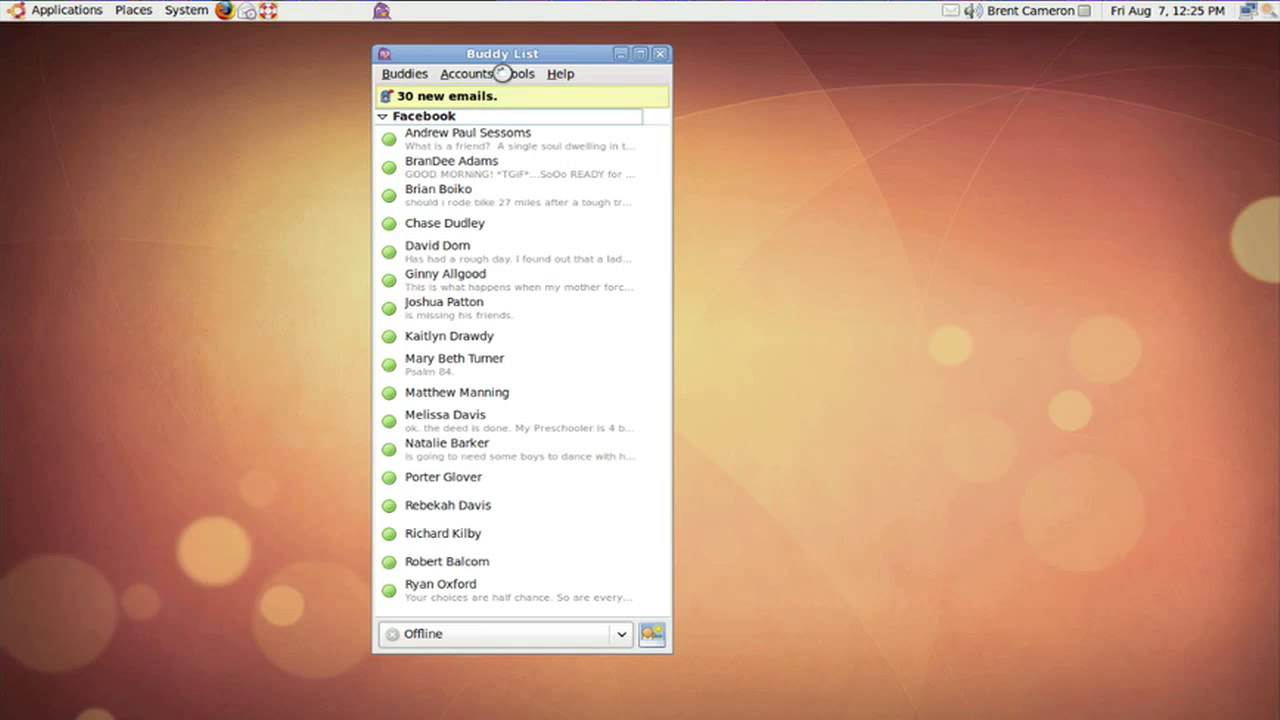
pyautogui.moveTo(419, 45); pyautogui.dragTo(234, 37)
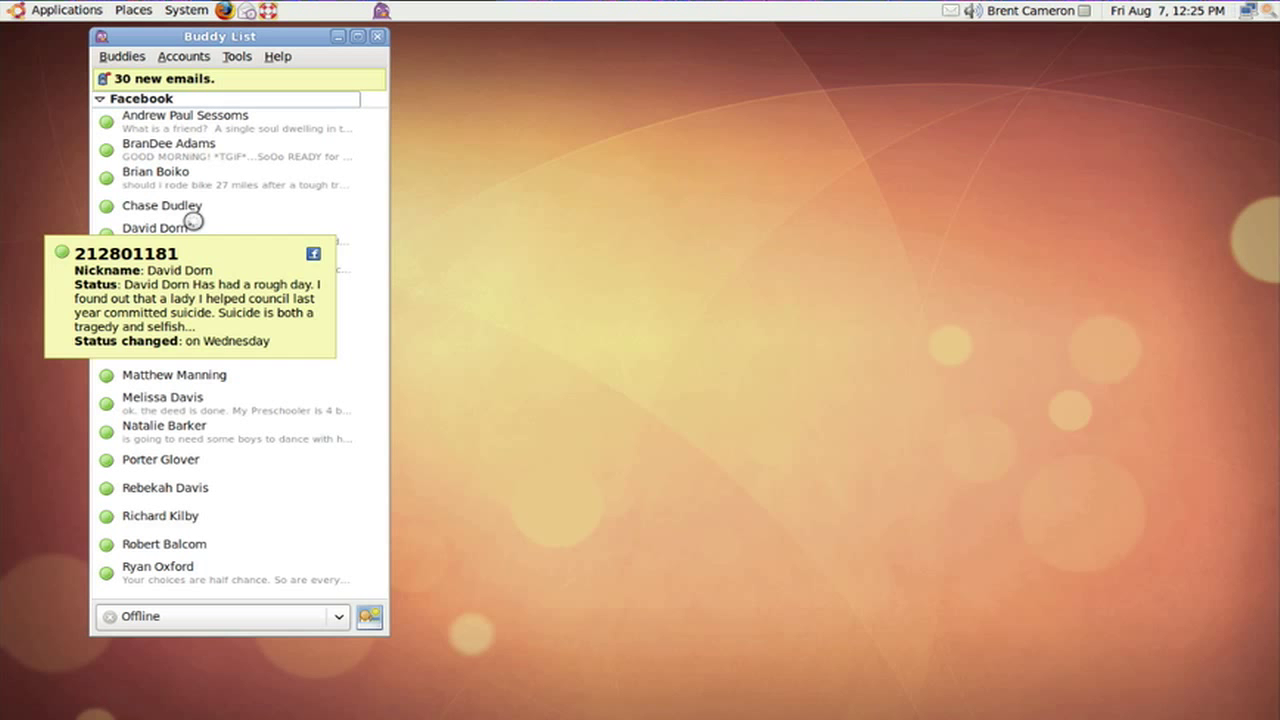
pyautogui.moveTo(168, 153)
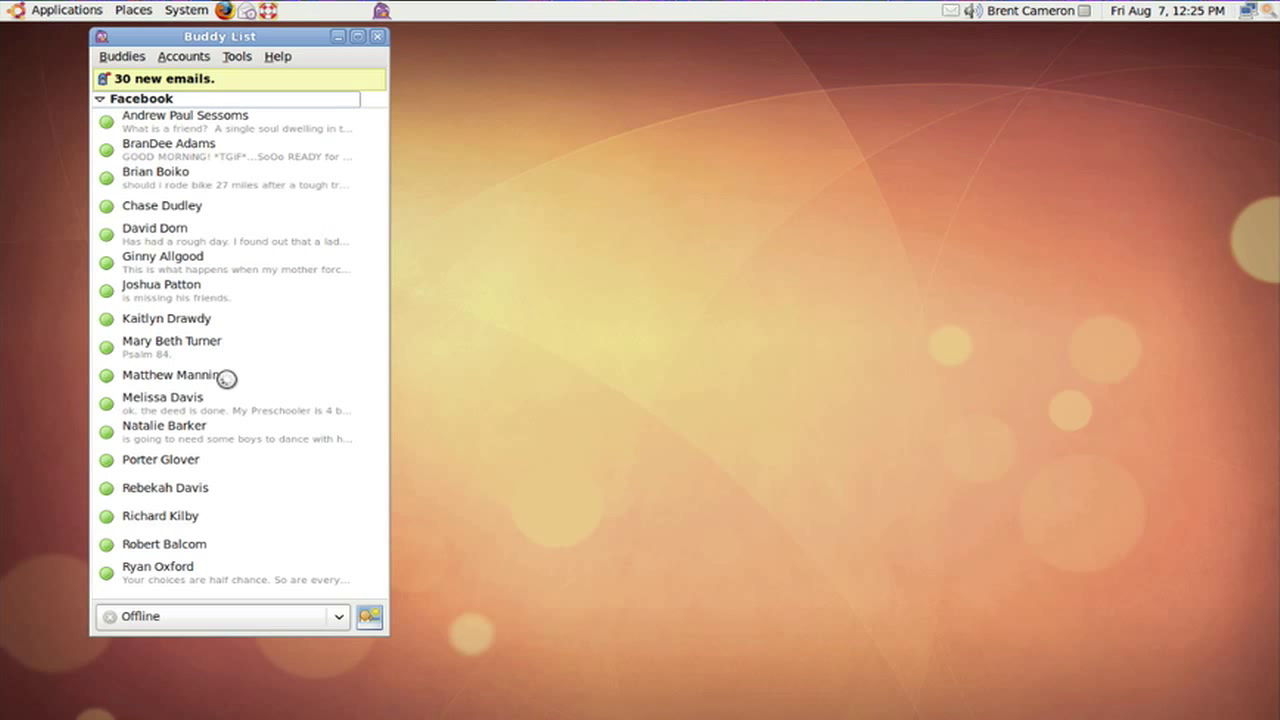
pyautogui.moveTo(312, 191)
pyautogui.click(194, 60)
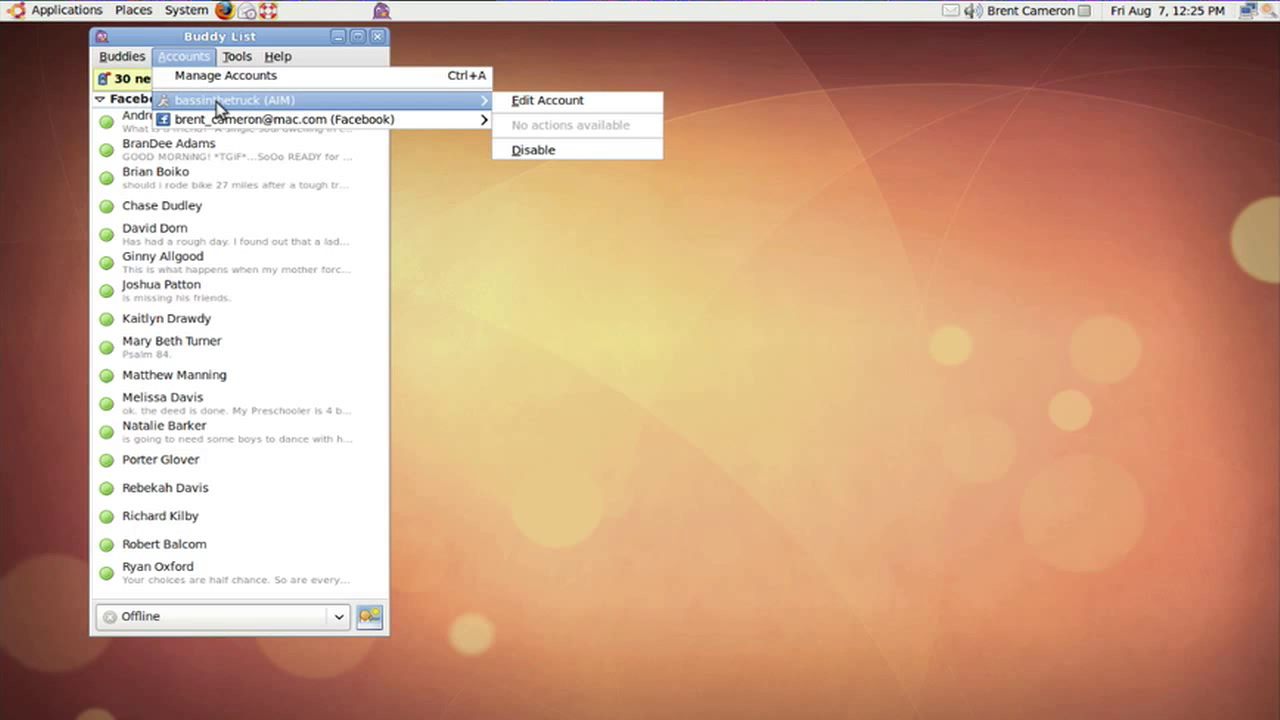
# Open Manage Accounts, reposition the Accounts window, and start adding a new account.
pyautogui.moveTo(231, 100)
pyautogui.click(205, 76)
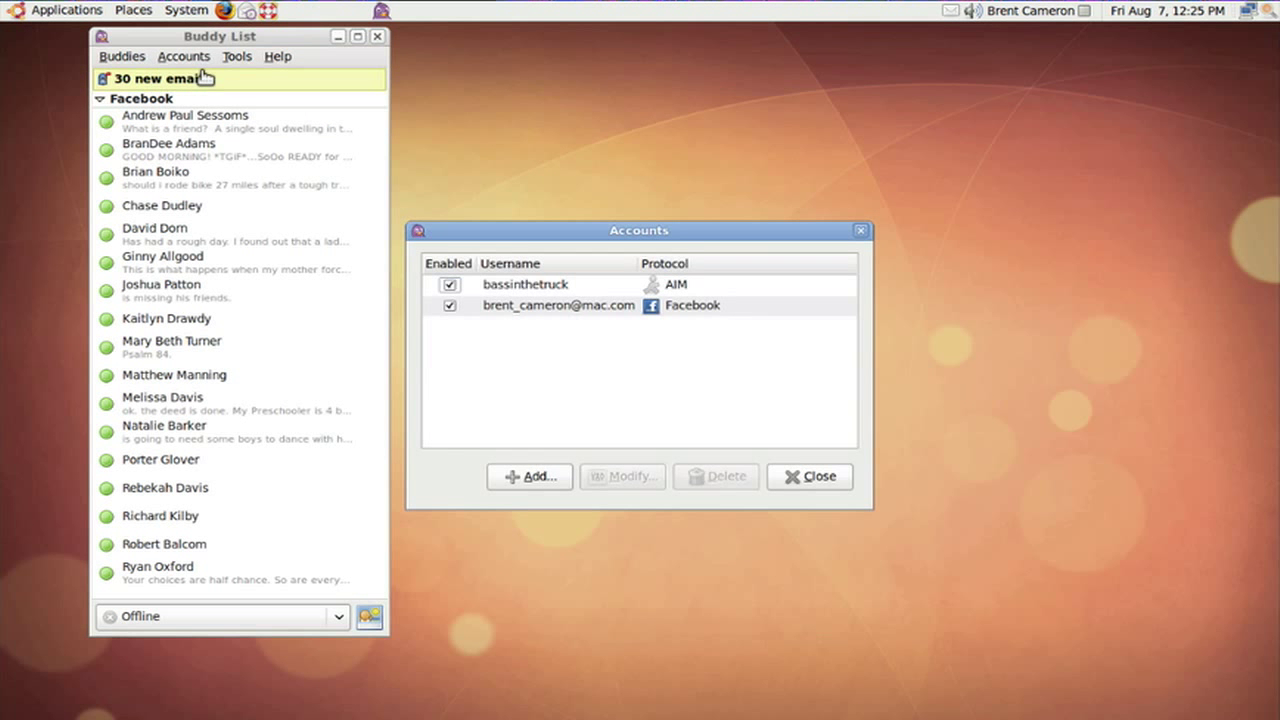
pyautogui.moveTo(505, 238); pyautogui.dragTo(530, 71)
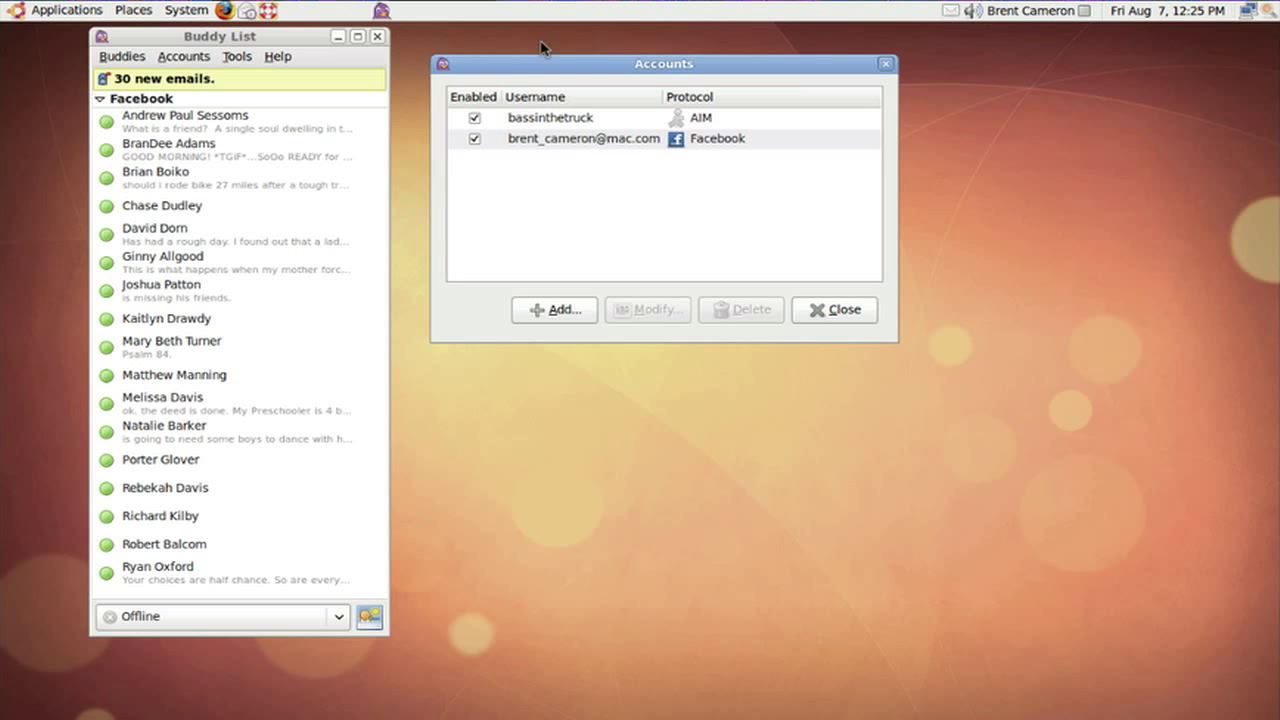
pyautogui.moveTo(589, 293); pyautogui.dragTo(574, 241)
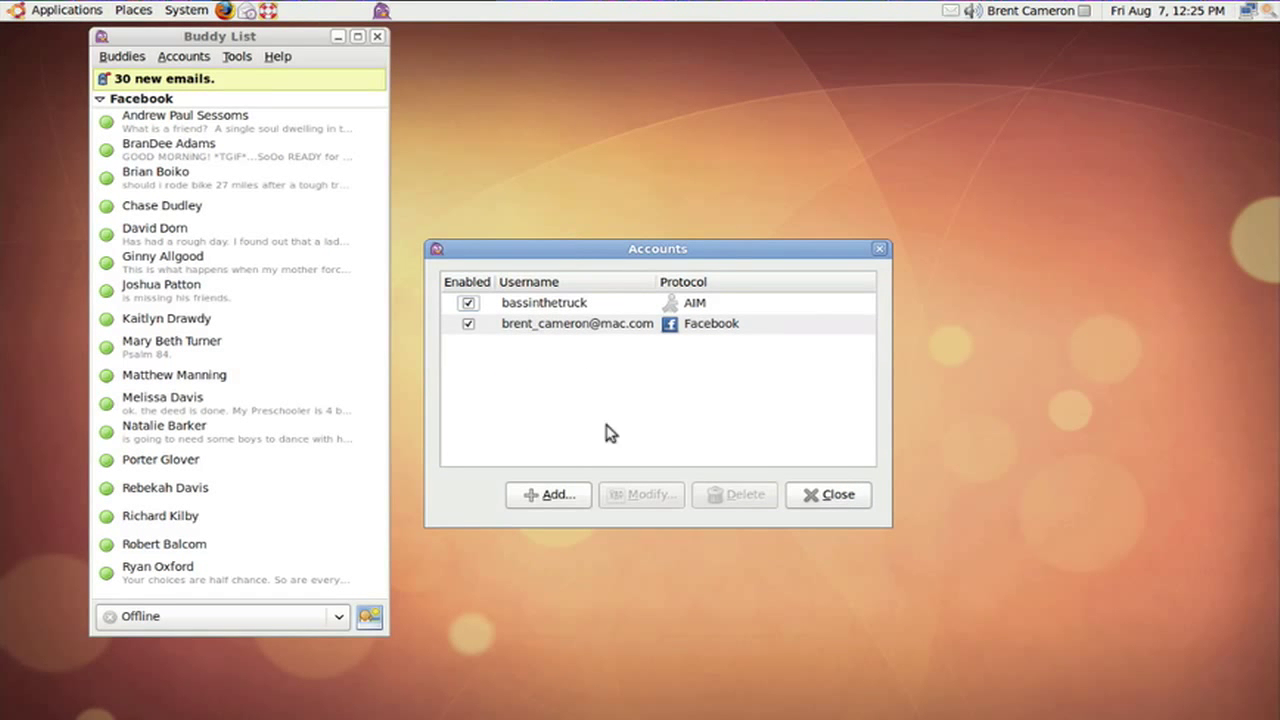
pyautogui.click(552, 494)
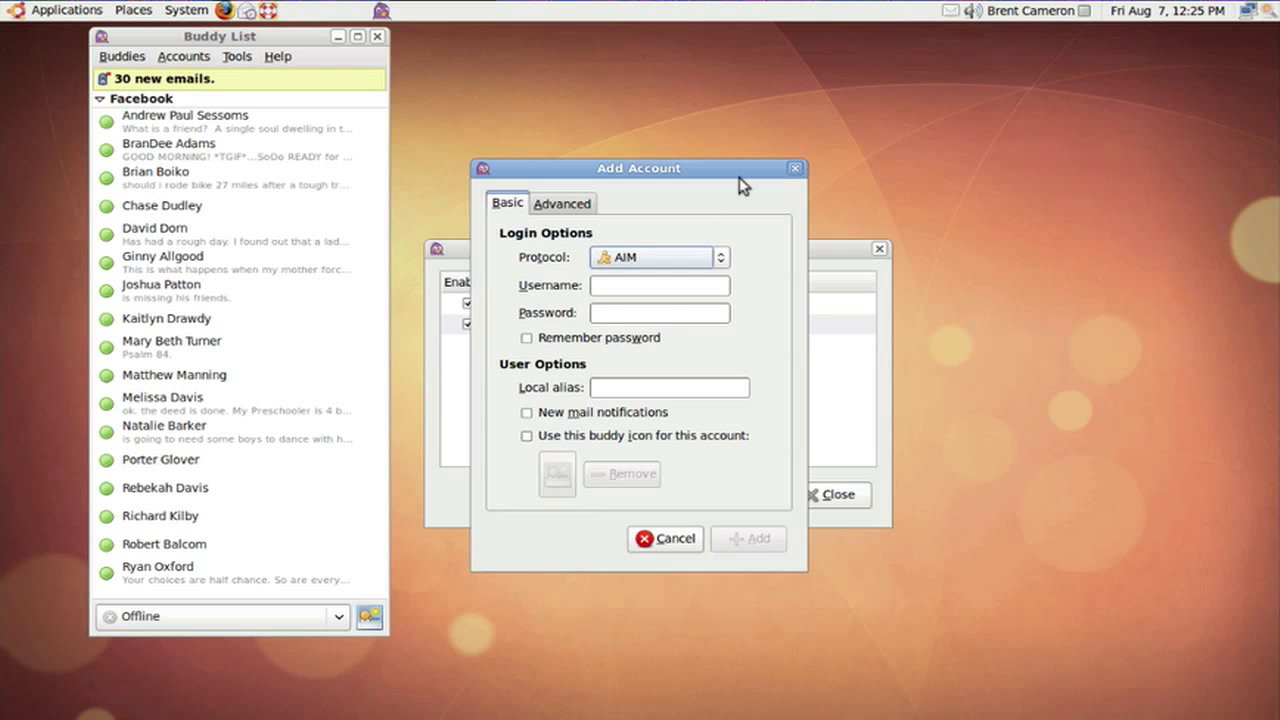
# Choose Yahoo from the new account's Protocol dropdown.
pyautogui.click(720, 258)
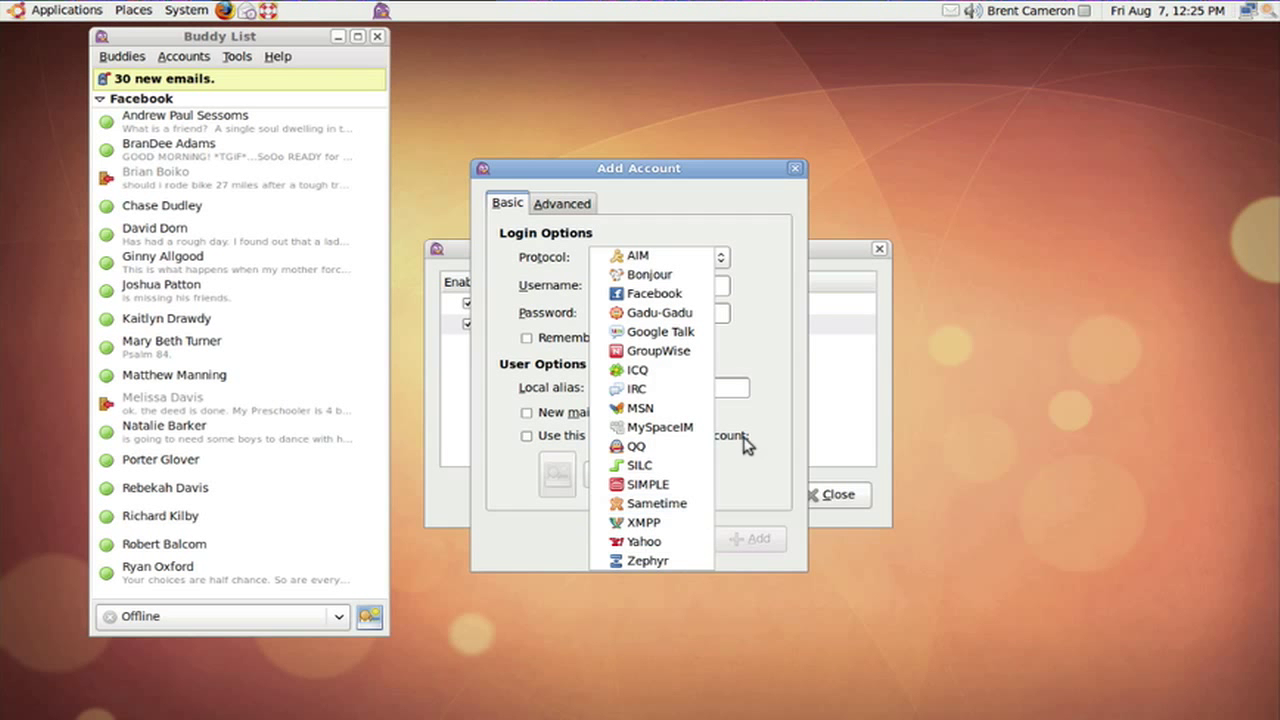
pyautogui.click(665, 541)
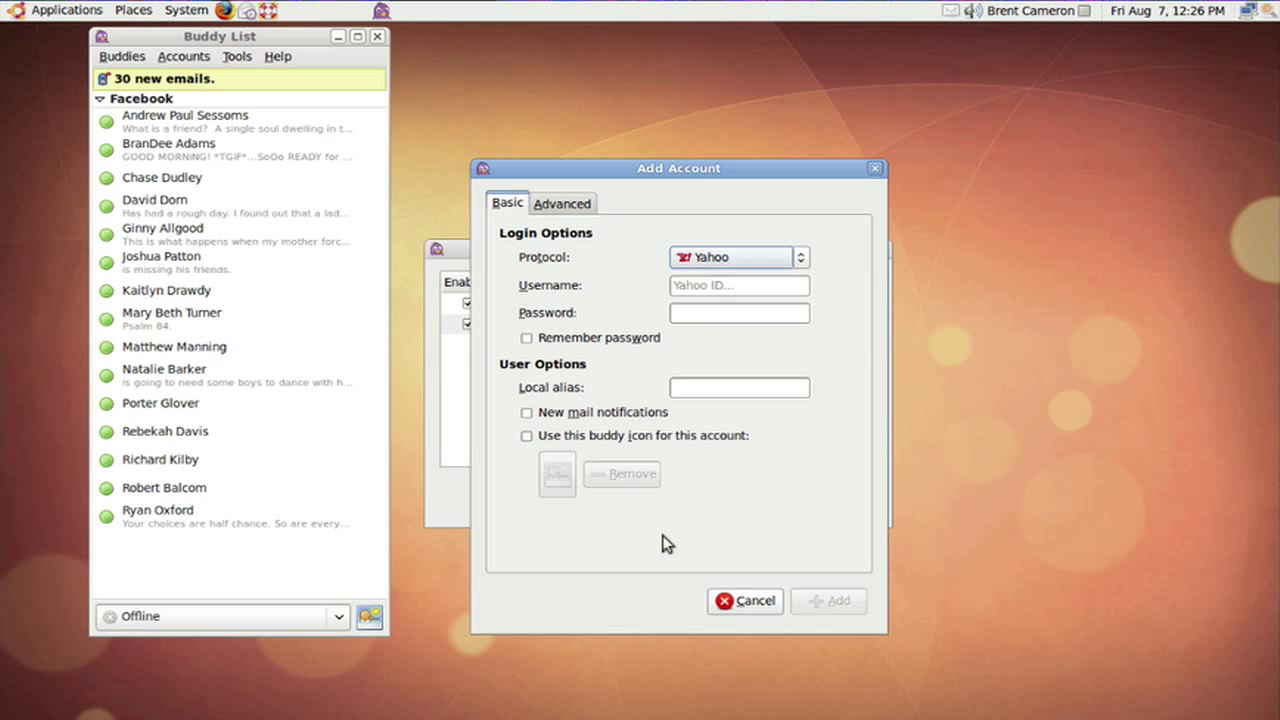
# Enter the Yahoo ID and the account password for the new account.
pyautogui.click(775, 288)
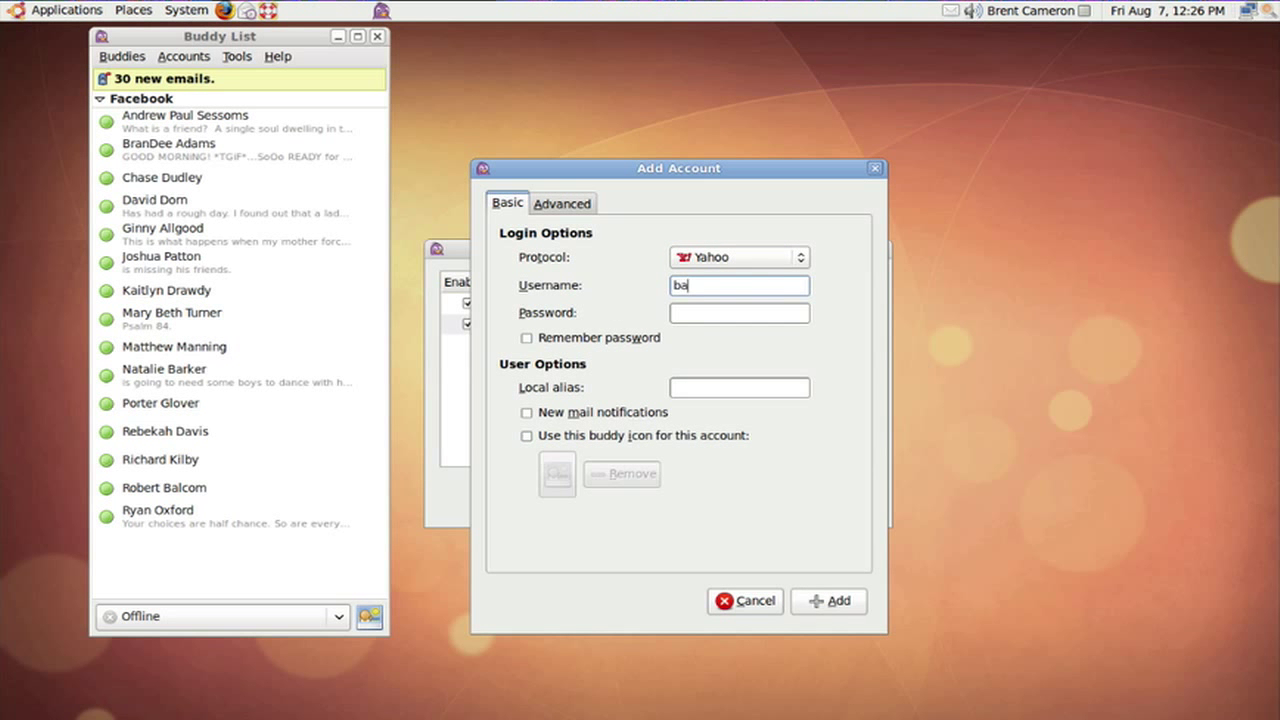
pyautogui.press('Tab')
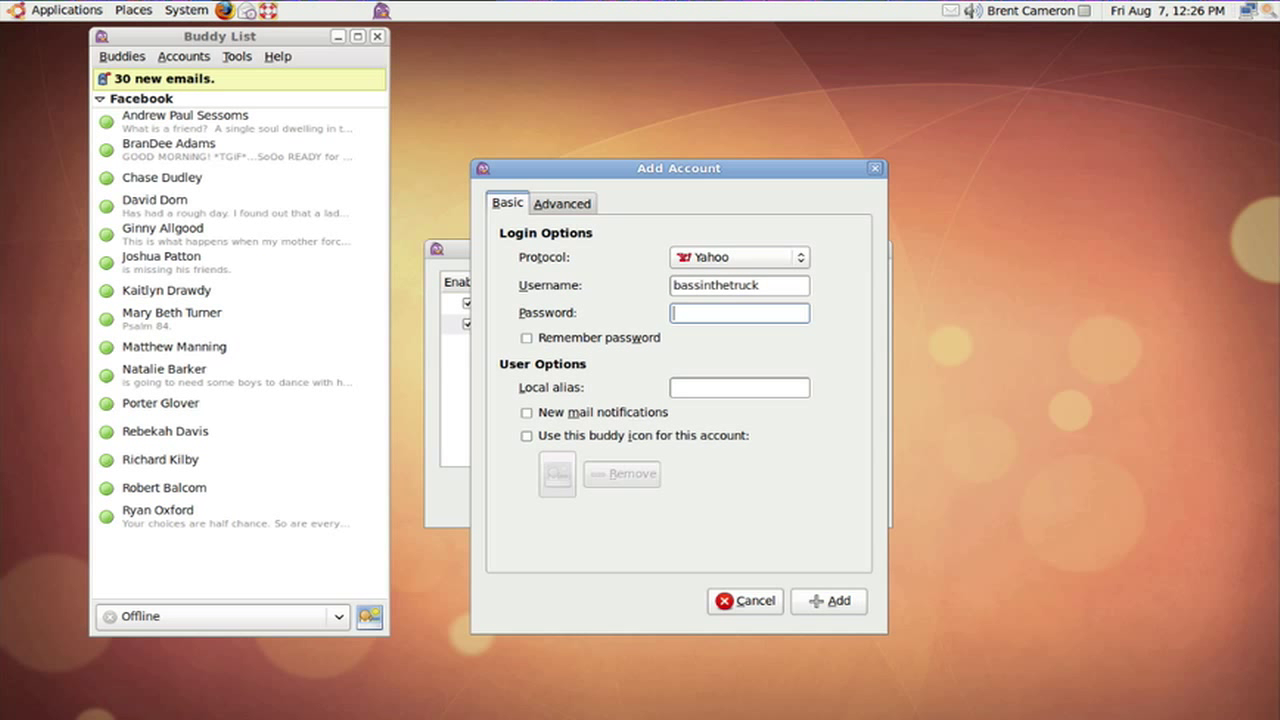
pyautogui.write('******')
# Tick Remember password, enter the user's name as local alias, and add the account.
pyautogui.click(651, 337)
pyautogui.click(738, 386)
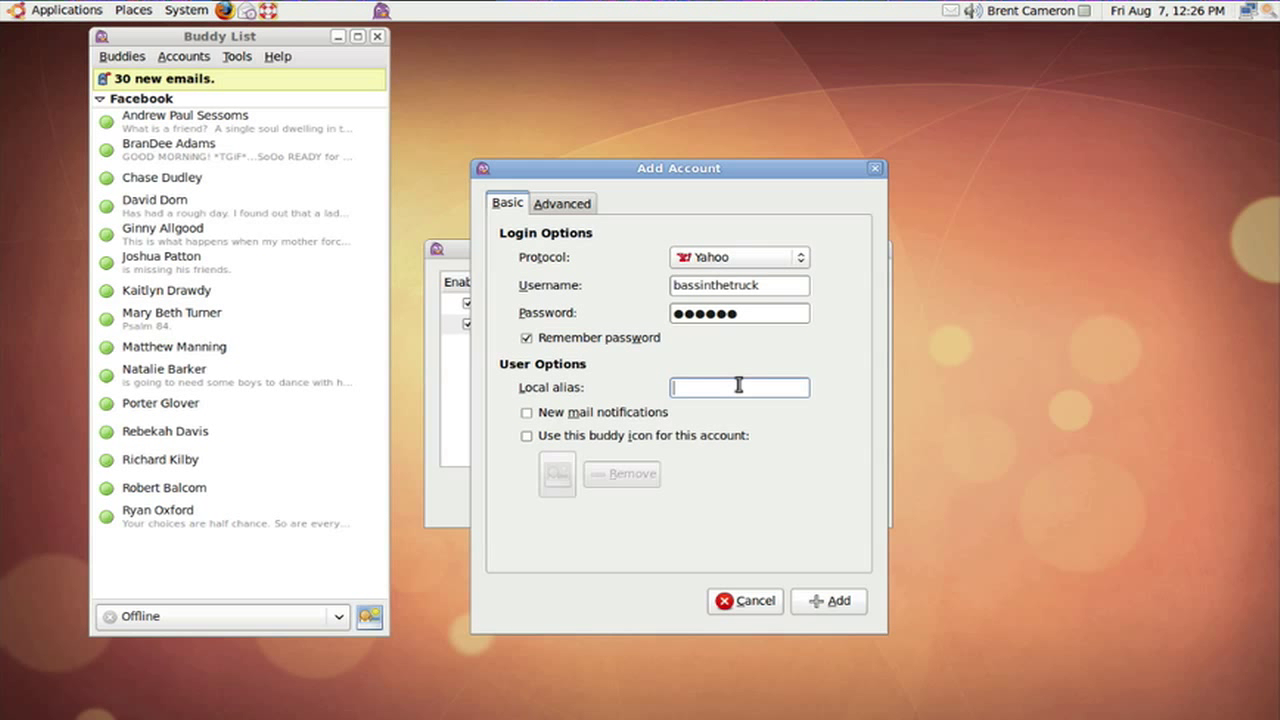
pyautogui.click(843, 602)
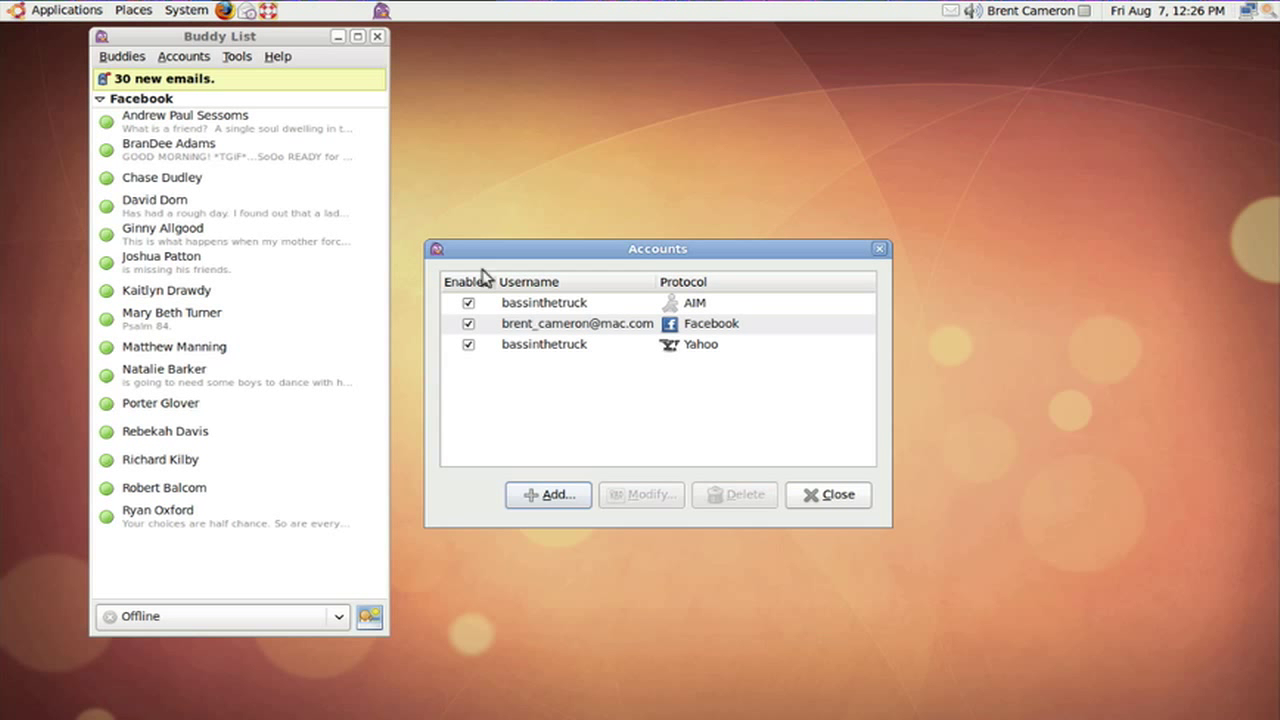
# Move the Buddy List further left and set the status to Available.
pyautogui.moveTo(279, 200)
pyautogui.moveTo(263, 36); pyautogui.dragTo(169, 31)
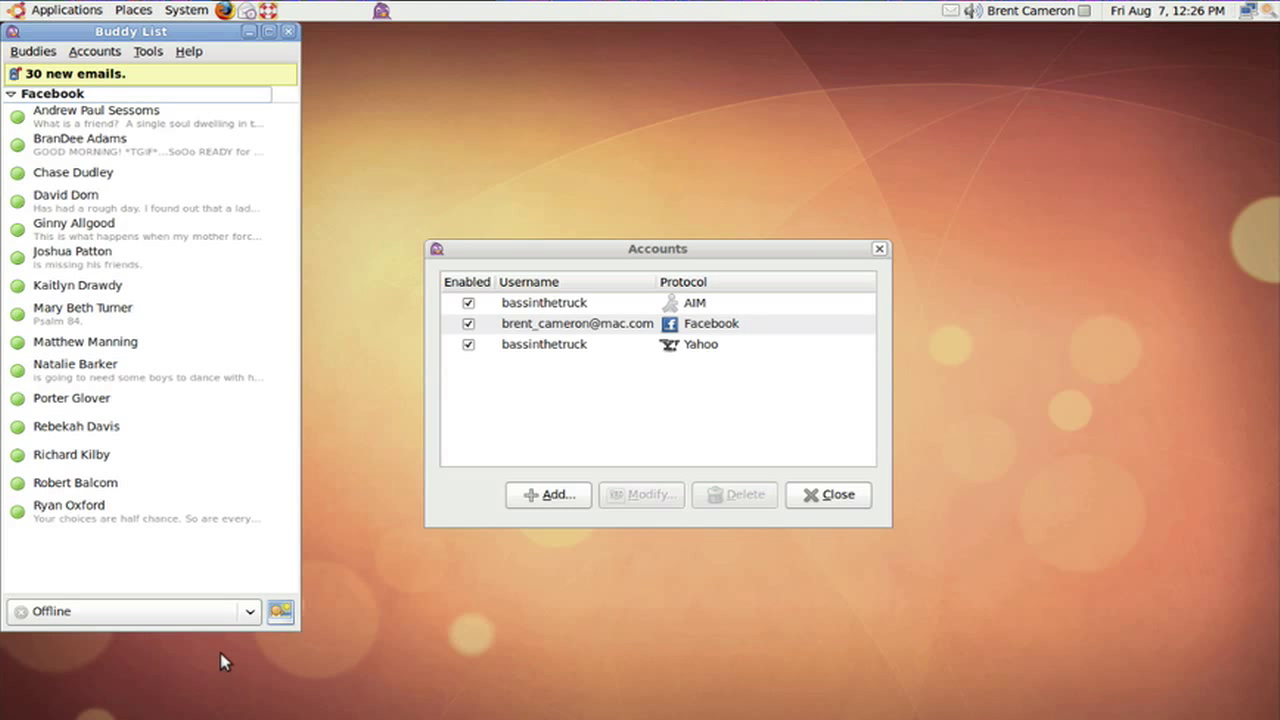
pyautogui.click(251, 613)
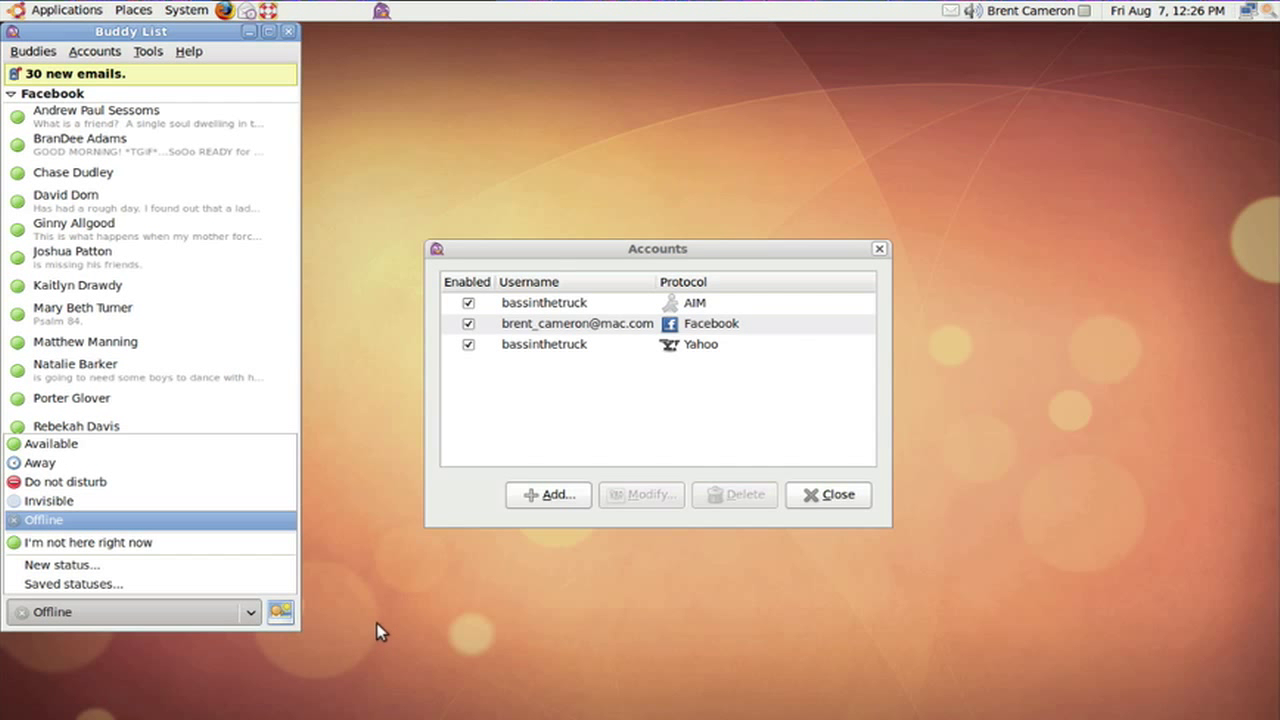
pyautogui.click(392, 620)
pyautogui.click(245, 616)
pyautogui.click(212, 442)
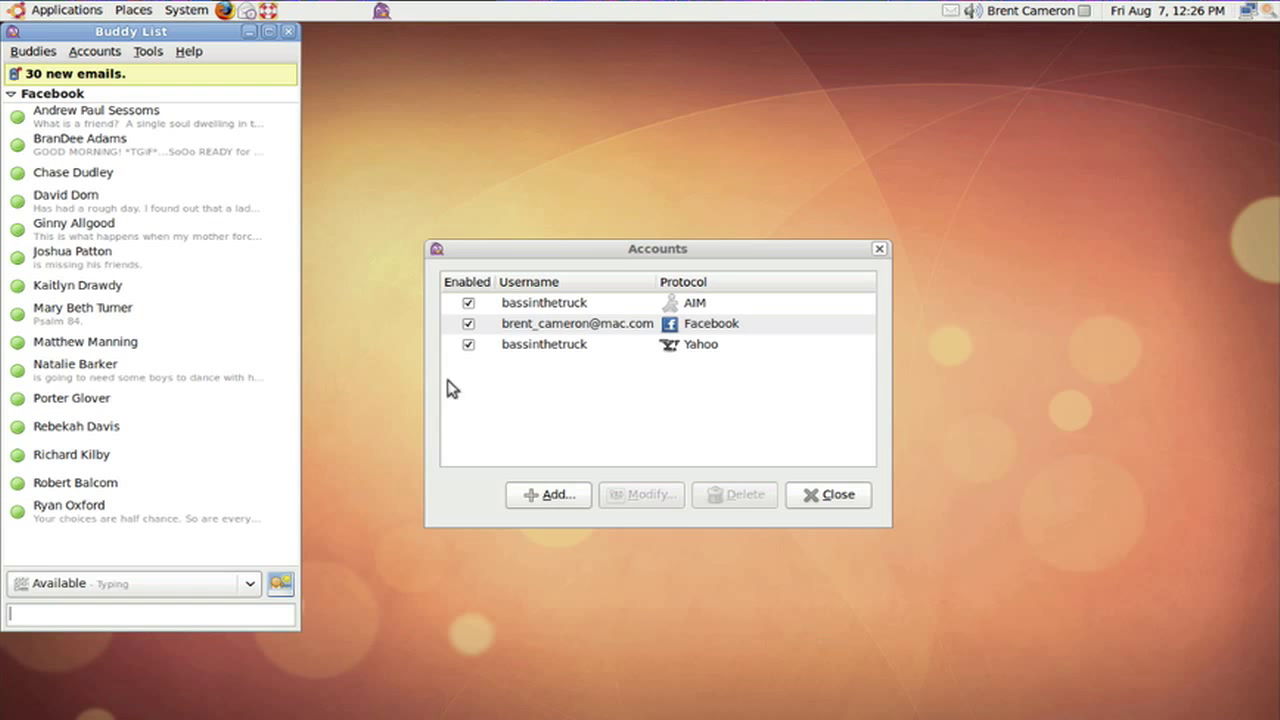
# Open the Yahoo account's Modify settings, cancel without changes, and close the Accounts window.
pyautogui.click(468, 344)
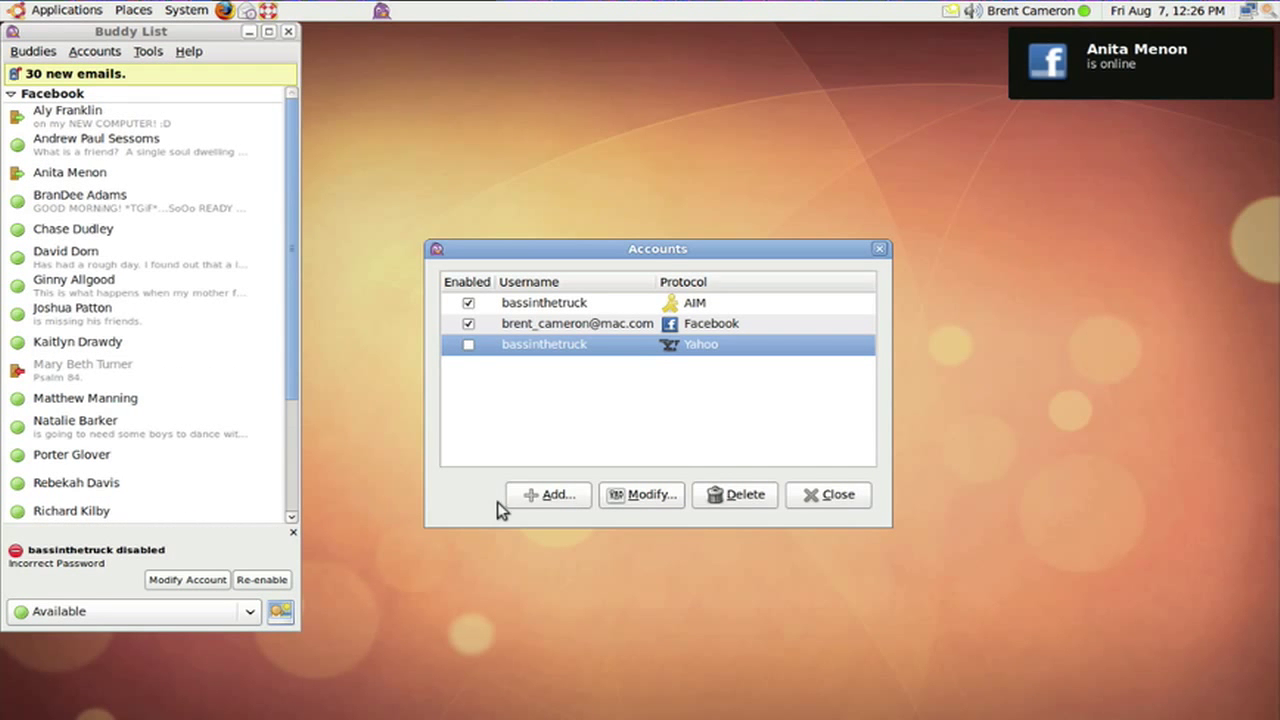
pyautogui.click(214, 589)
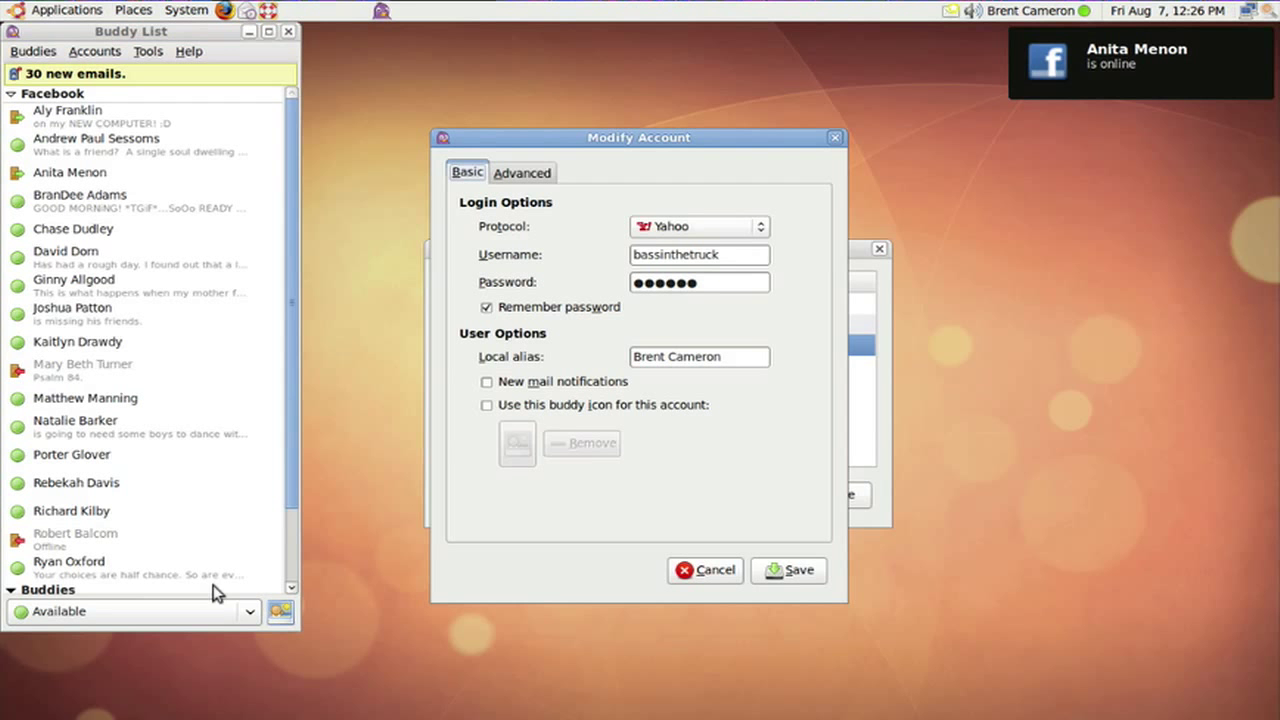
pyautogui.click(712, 570)
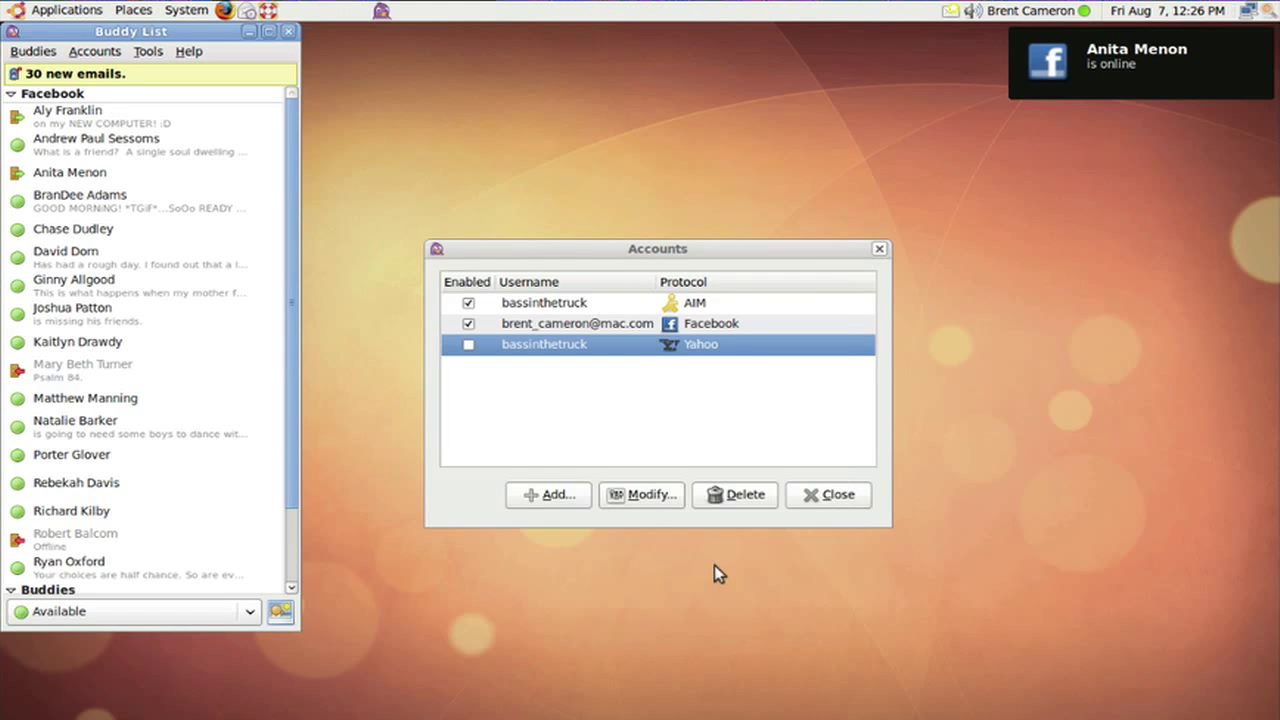
pyautogui.click(847, 495)
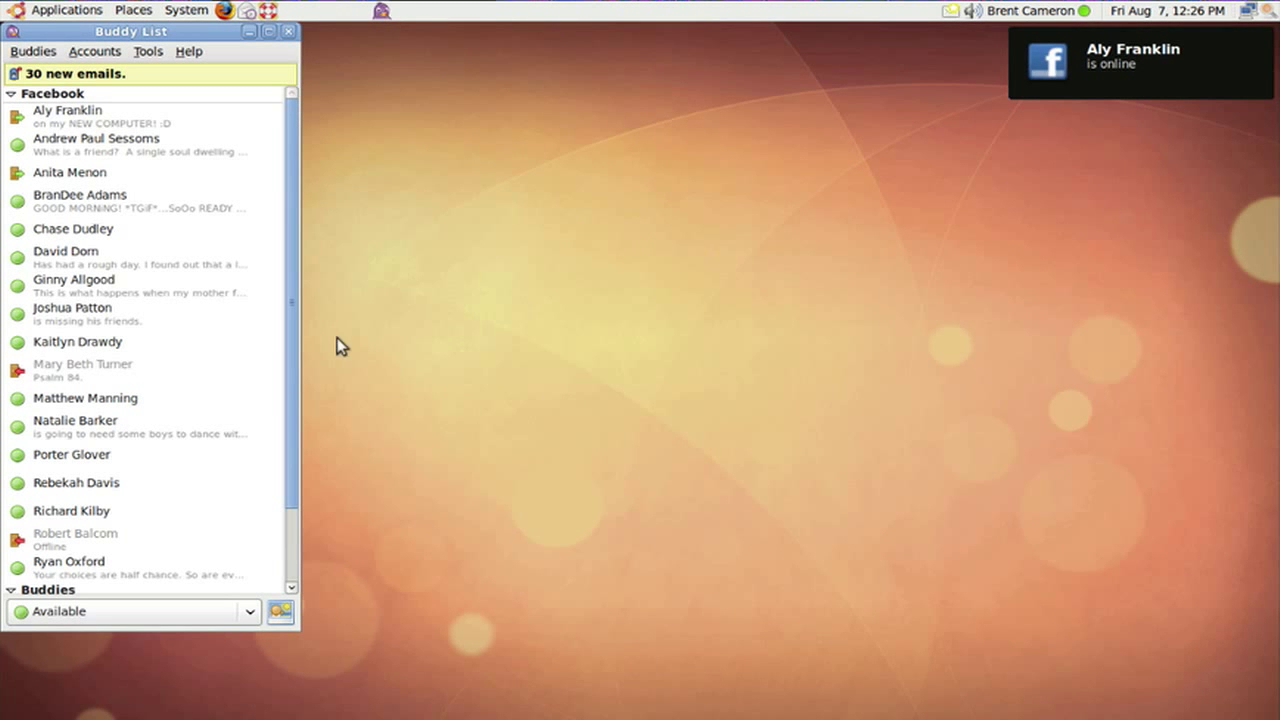
# Add a QCaD launcher from Applications > Graphics to the top panel and choose Move.
pyautogui.click(62, 12)
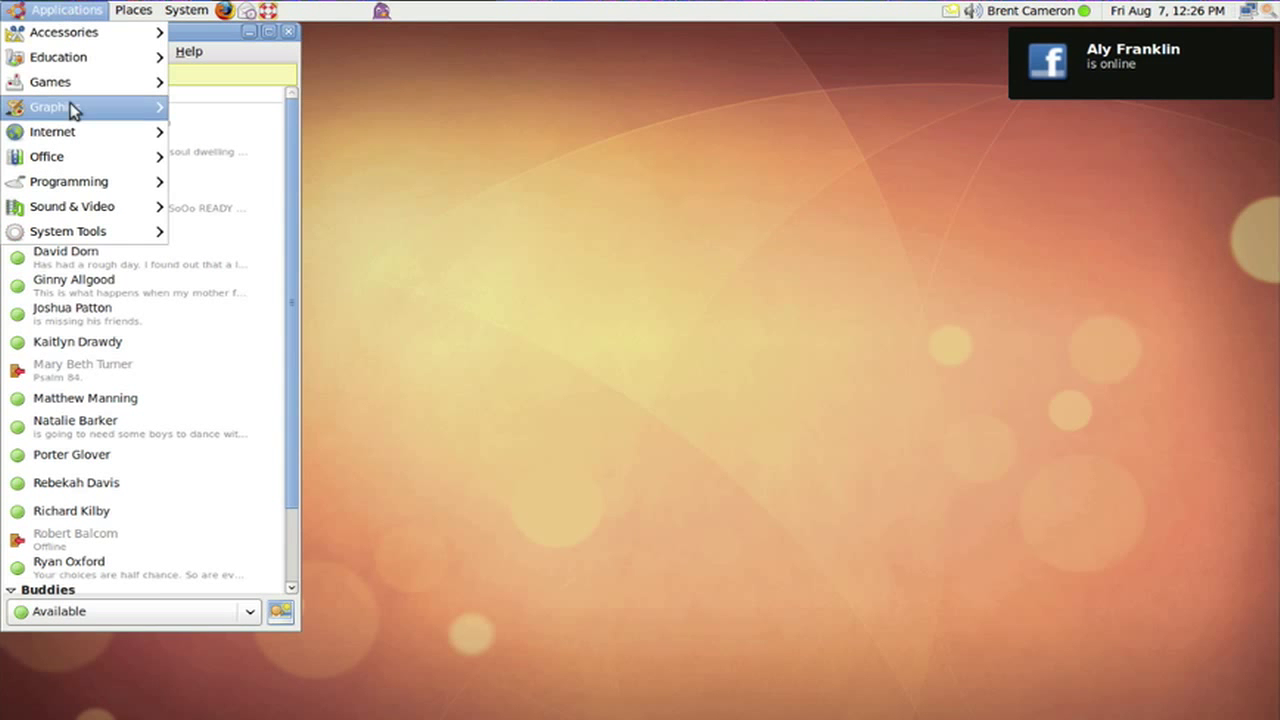
pyautogui.moveTo(131, 134)
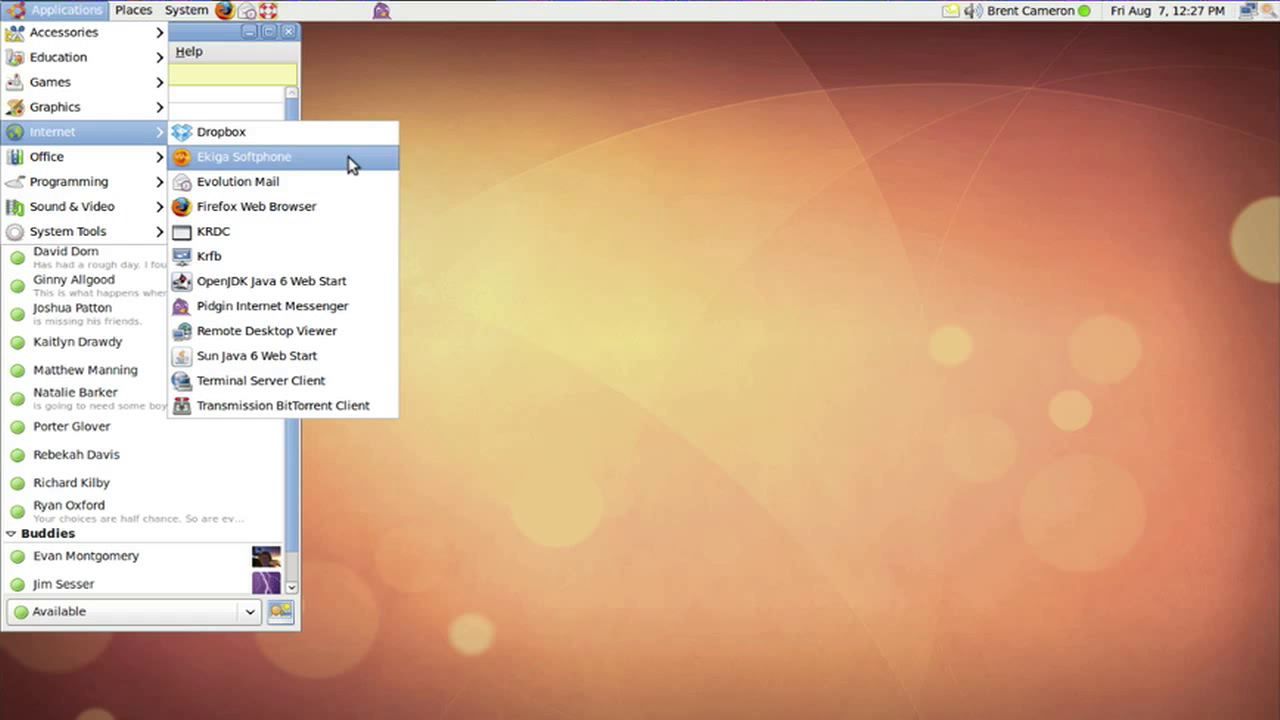
pyautogui.moveTo(146, 106)
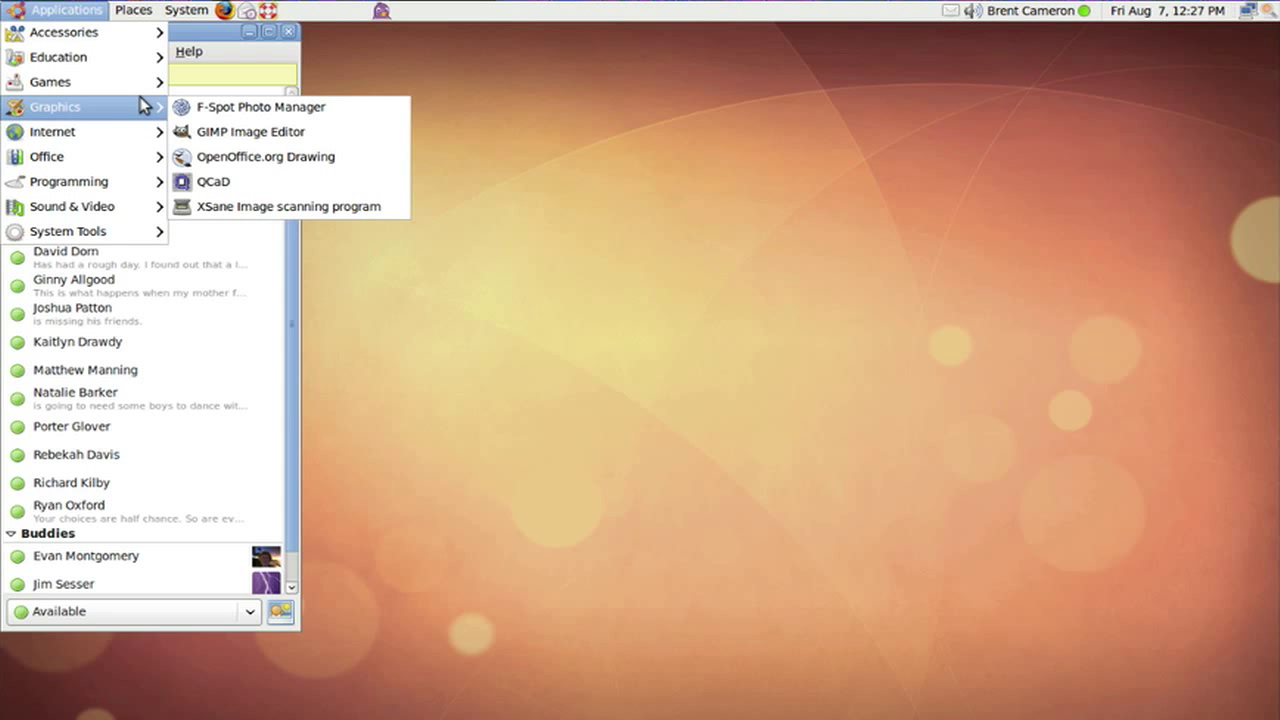
pyautogui.click(214, 183)
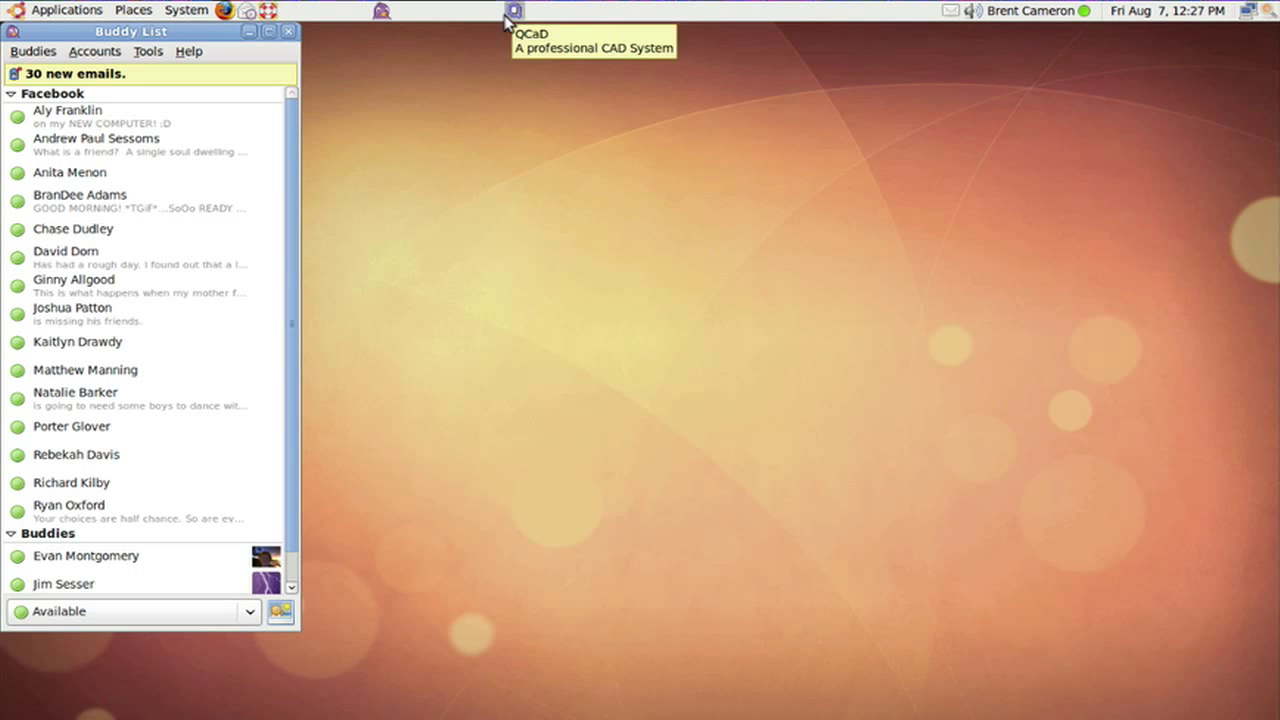
pyautogui.rightClick(516, 12)
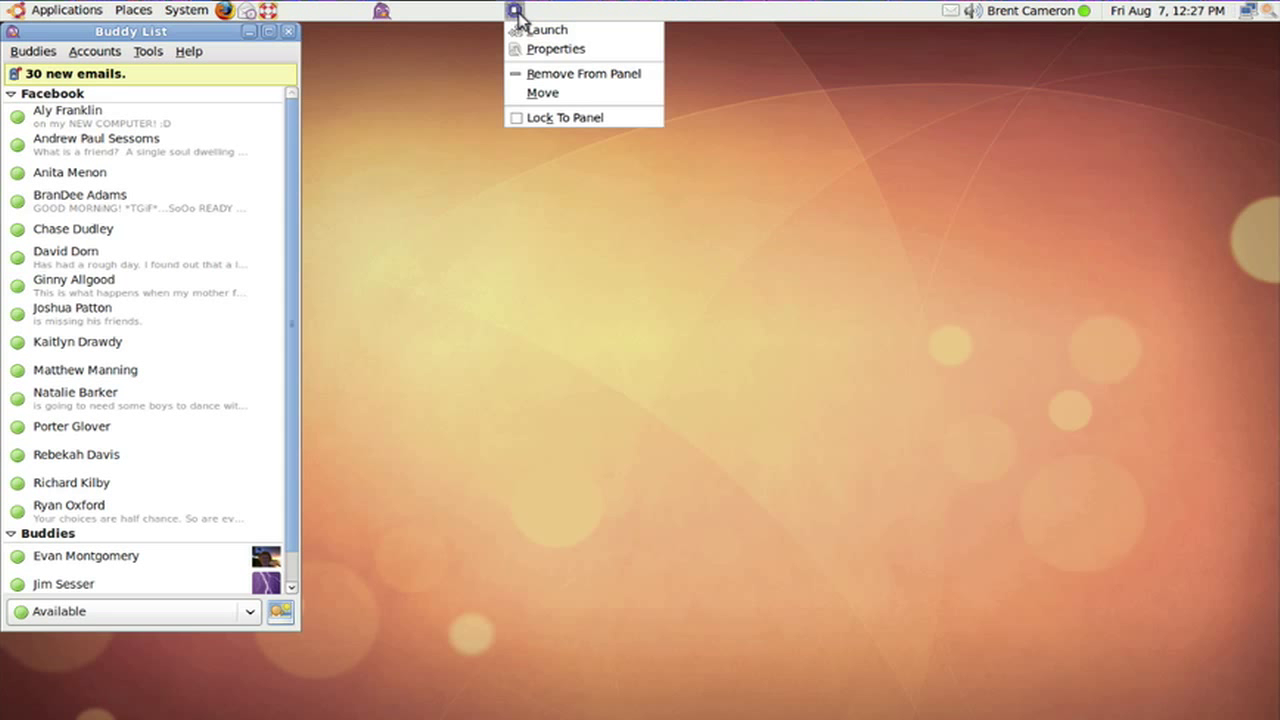
pyautogui.click(577, 93)
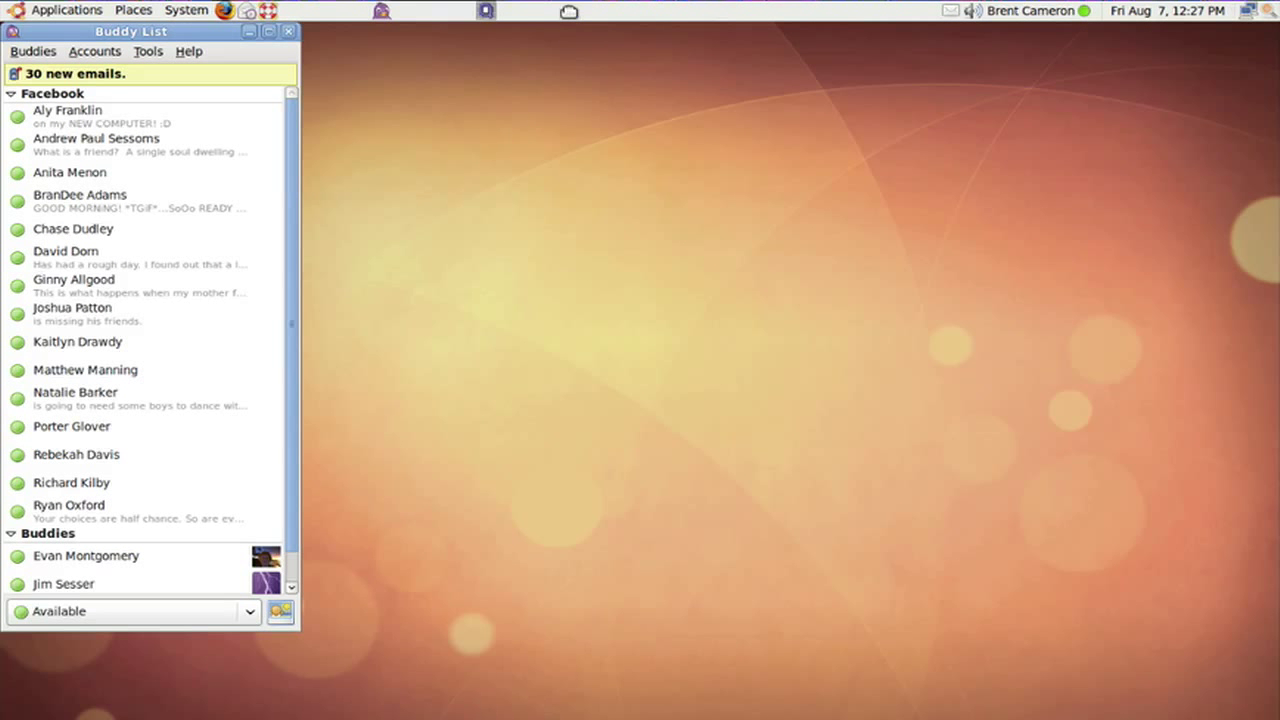
# Drop the QCaD launcher further right, remove it from the panel, accept QCad's welcome defaults, close QCad.
pyautogui.click(571, 18)
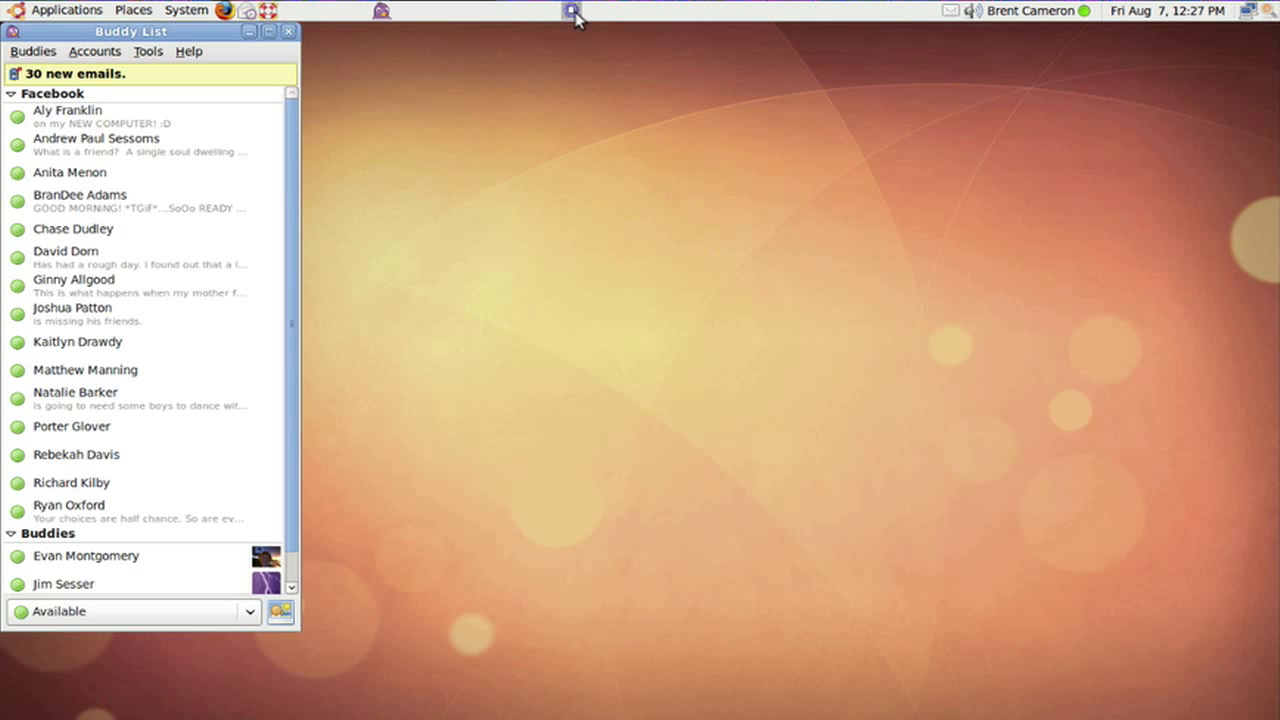
pyautogui.rightClick(575, 18)
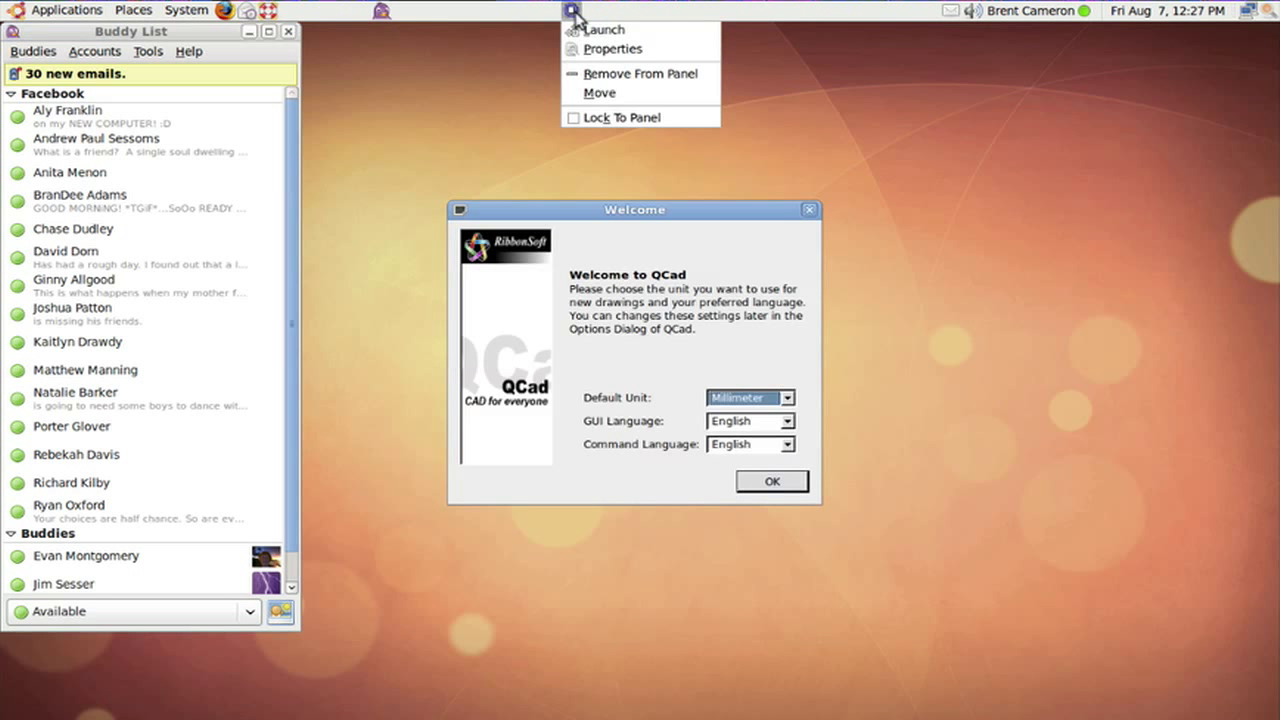
pyautogui.click(605, 74)
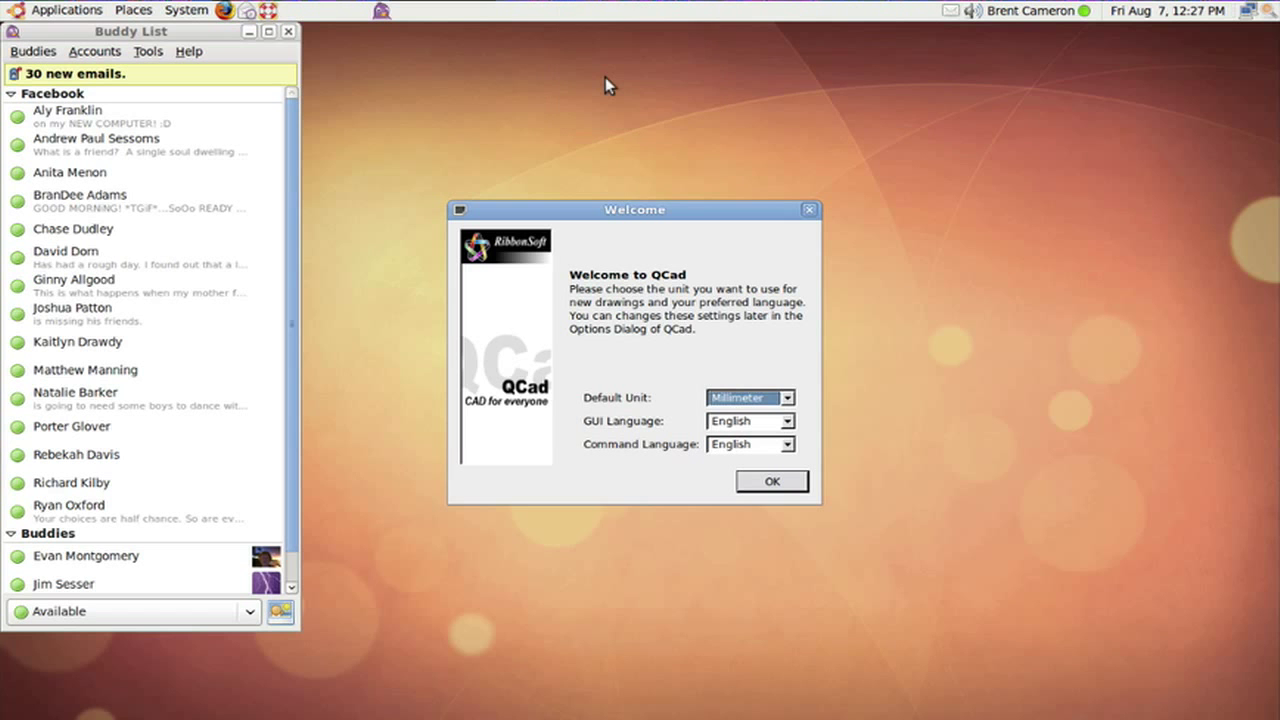
pyautogui.click(771, 481)
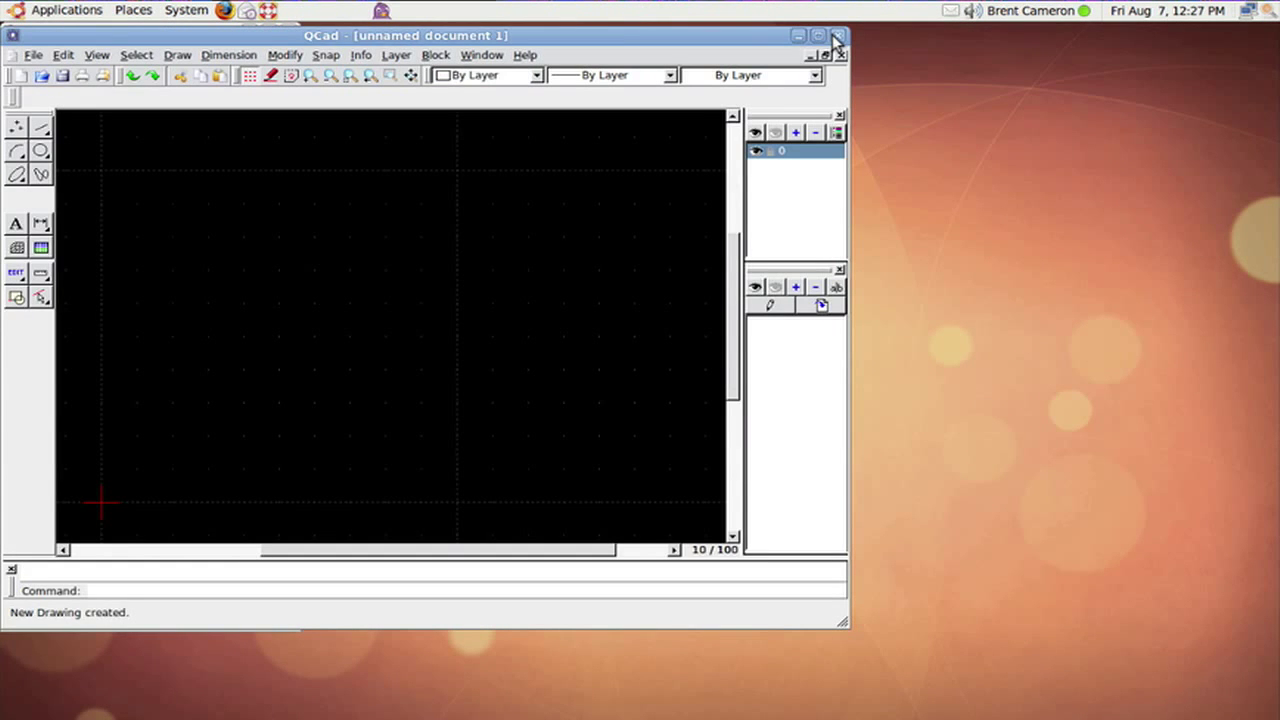
pyautogui.click(838, 35)
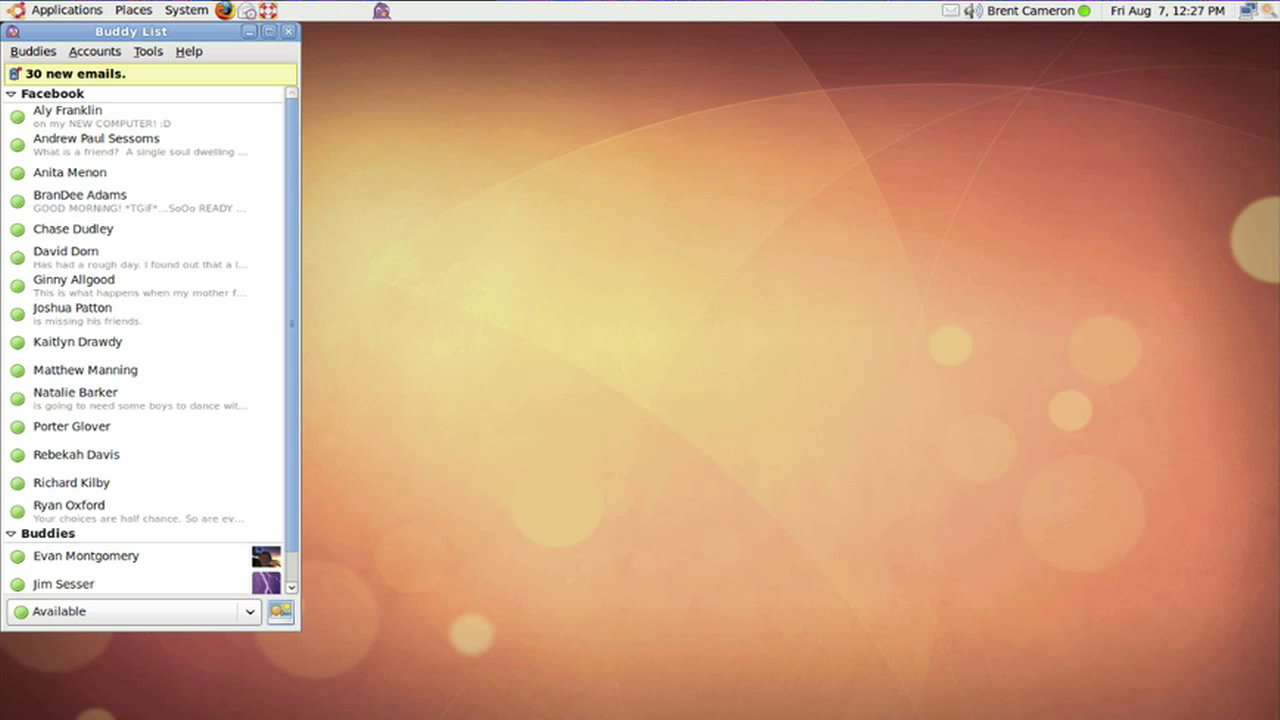
pyautogui.hotkey('ctrl', 'alt', 'Left')
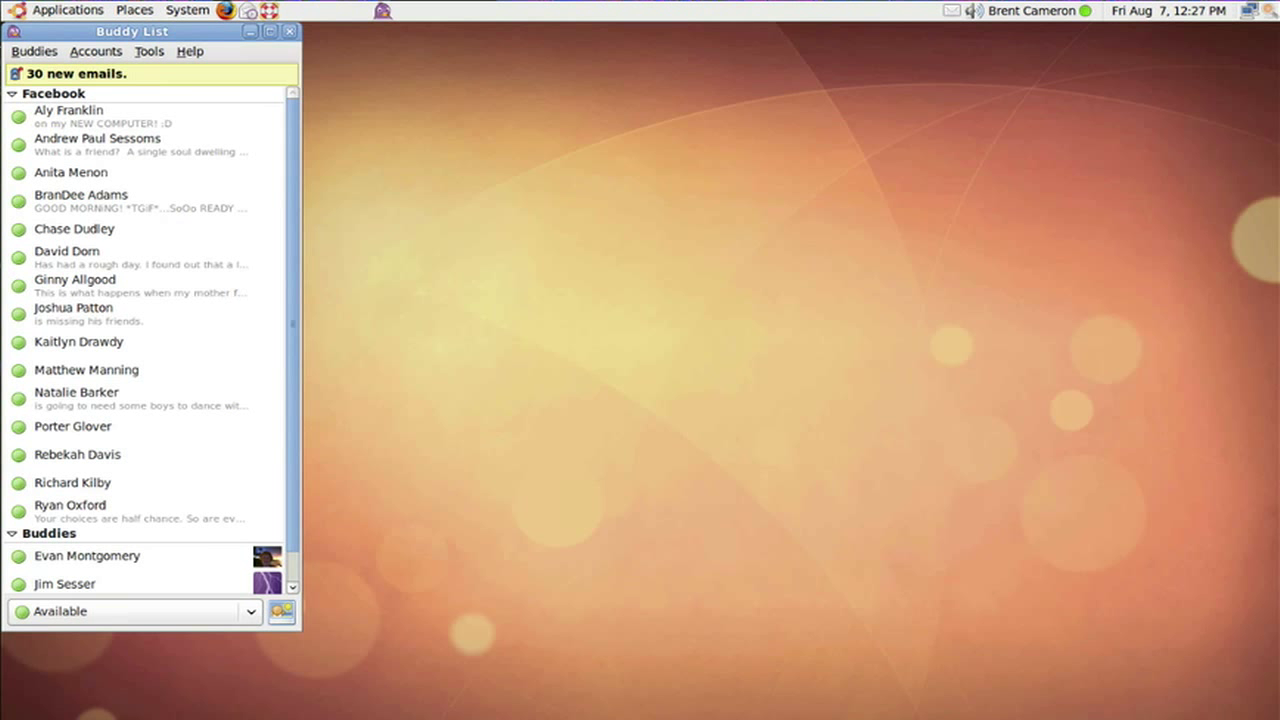